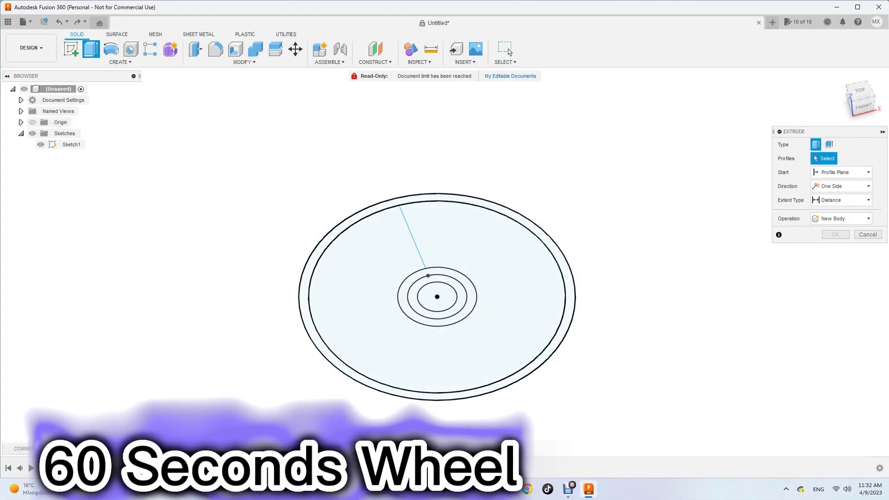
Extrude the outer rim ring profile and the hub ring profiles into solids
click(477, 394)
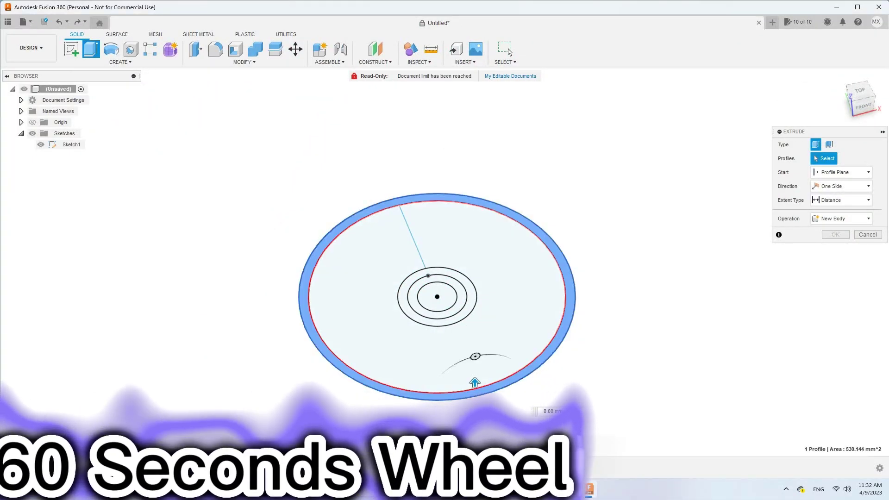
key(Return)
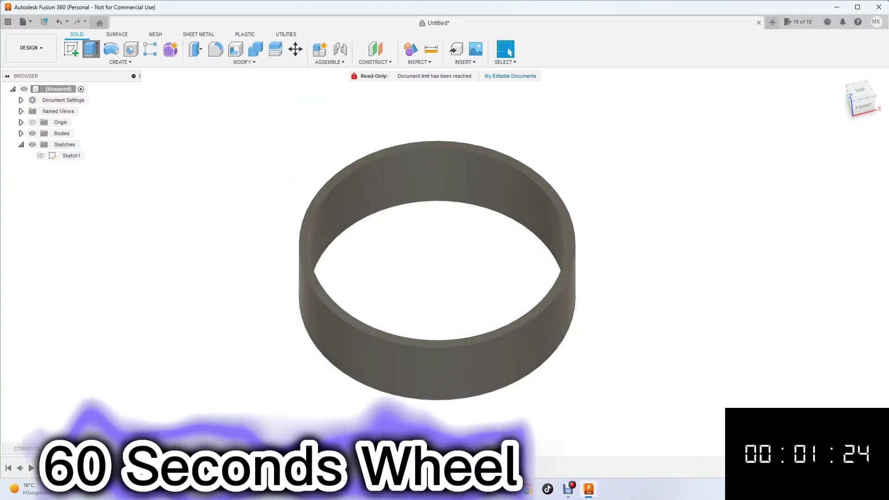
key(e)
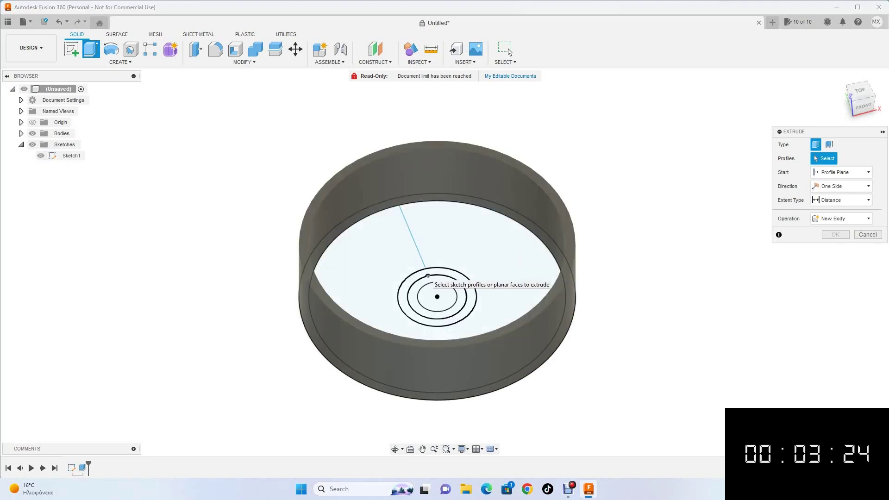
click(427, 274)
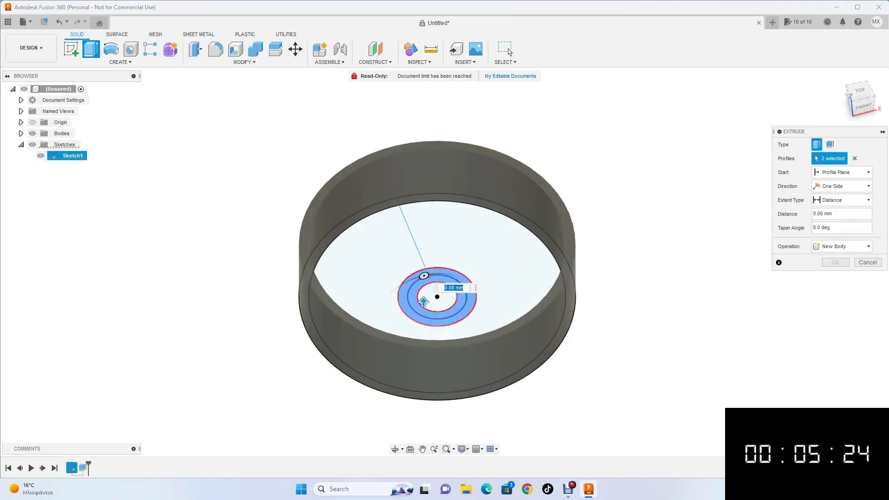
key(Return)
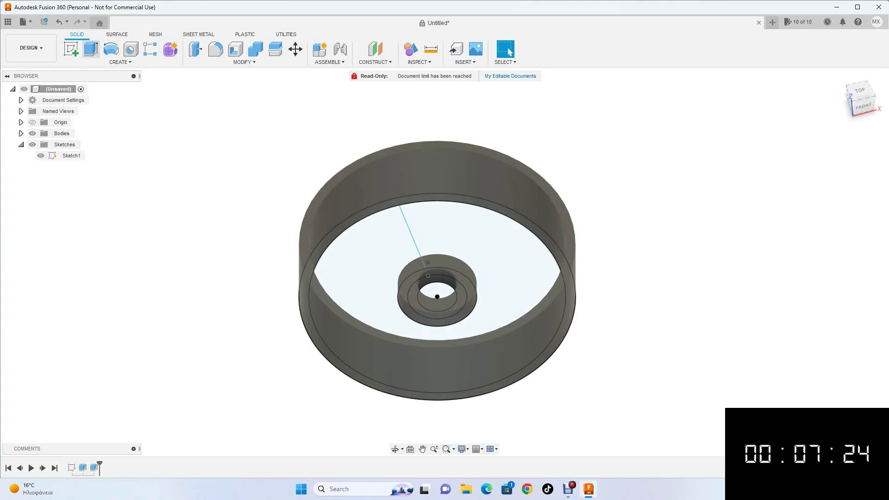
Thin-extrude the spoke line 5 mm with Center wall location as a New Body
key(e)
click(72, 155)
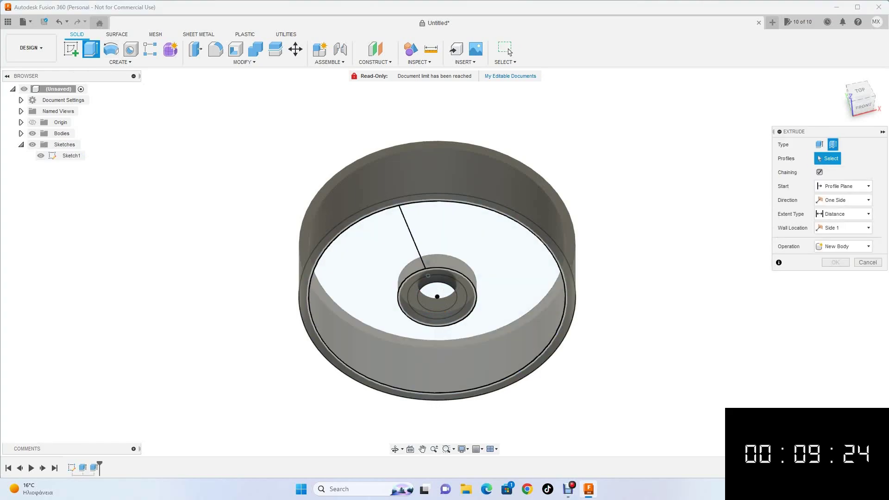
click(828, 144)
text(5)
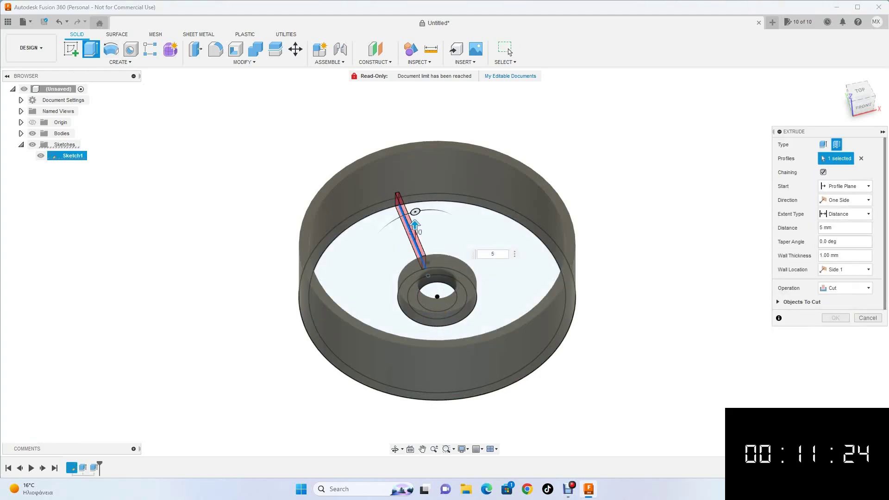
click(837, 300)
text(7)
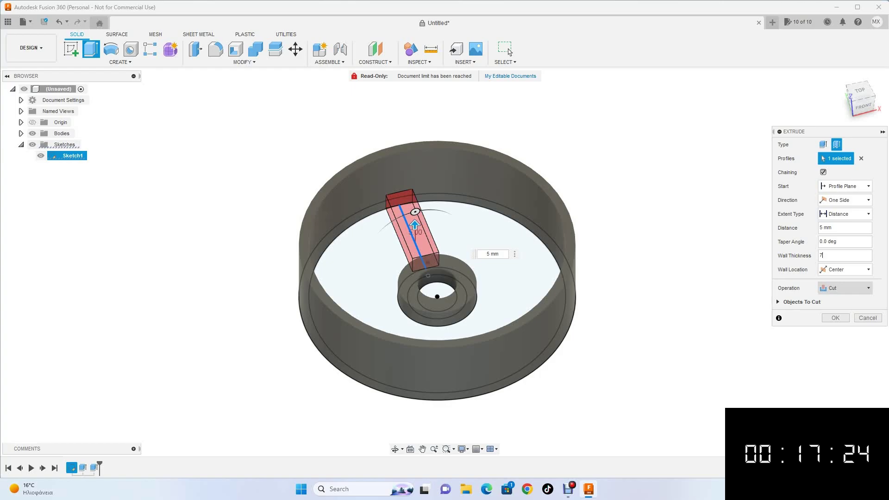
click(845, 288)
click(838, 324)
click(834, 318)
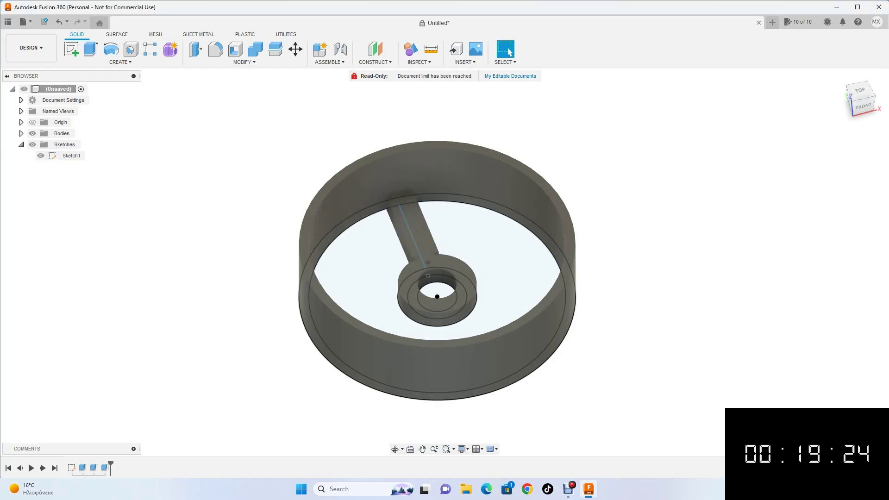
scroll(538, 280, up, 2)
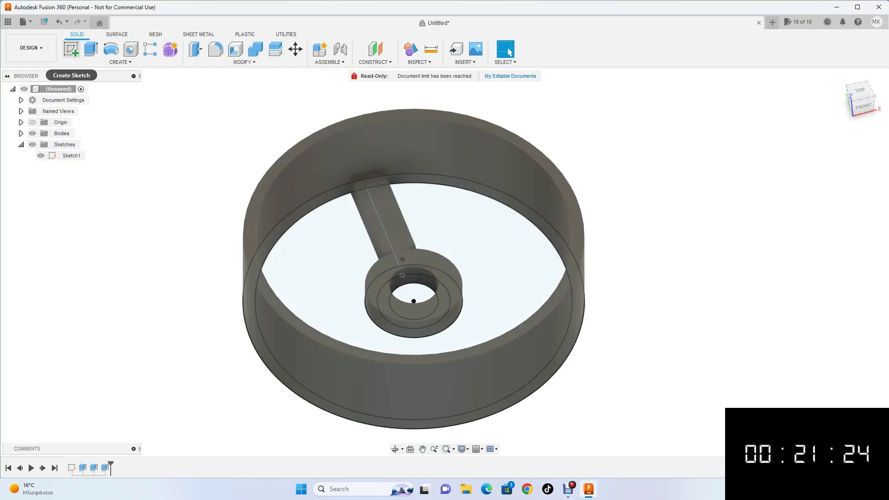
key(e)
scroll(400, 272, up, 3)
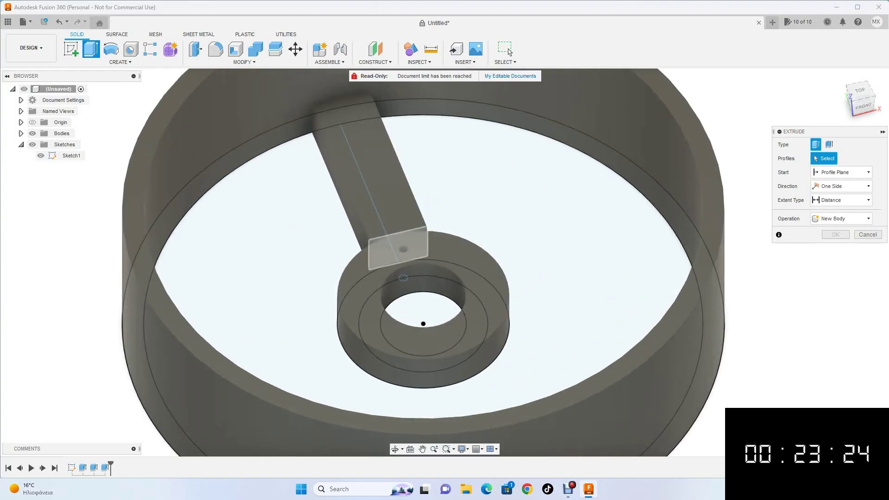
Join the spoke end to the hub with 1 mm, then circular-pattern it 5 times around the hub
click(400, 250)
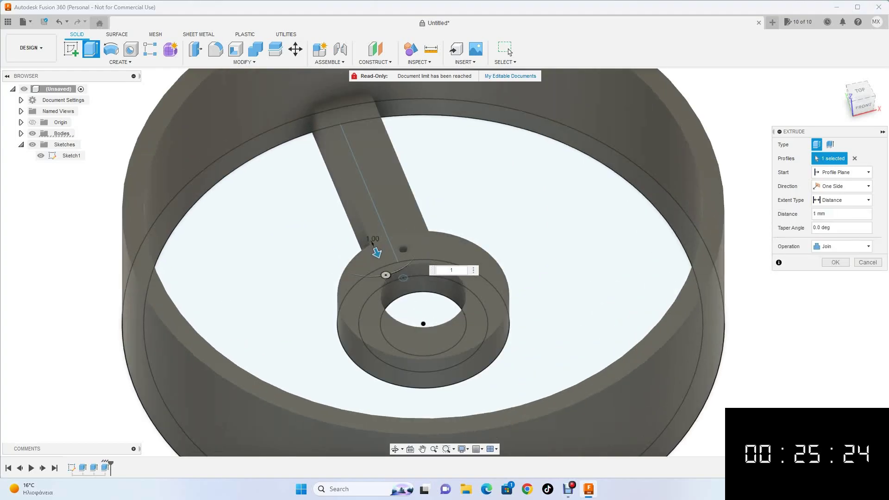
click(509, 52)
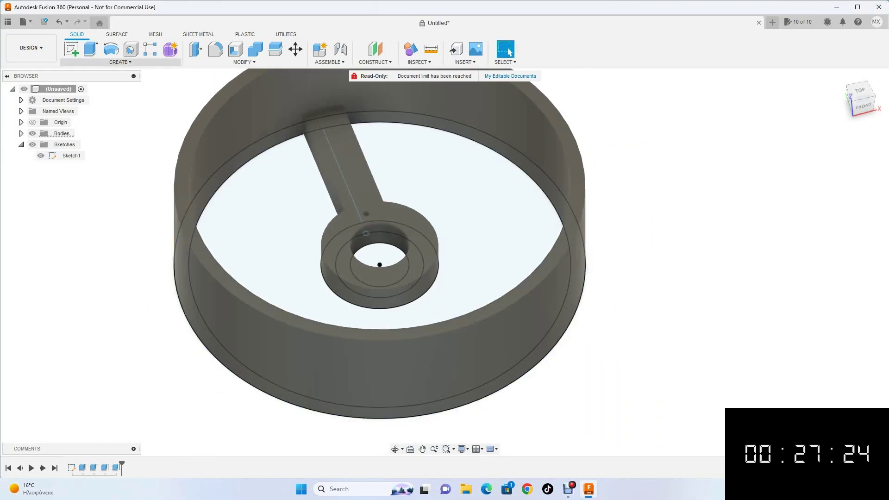
click(119, 62)
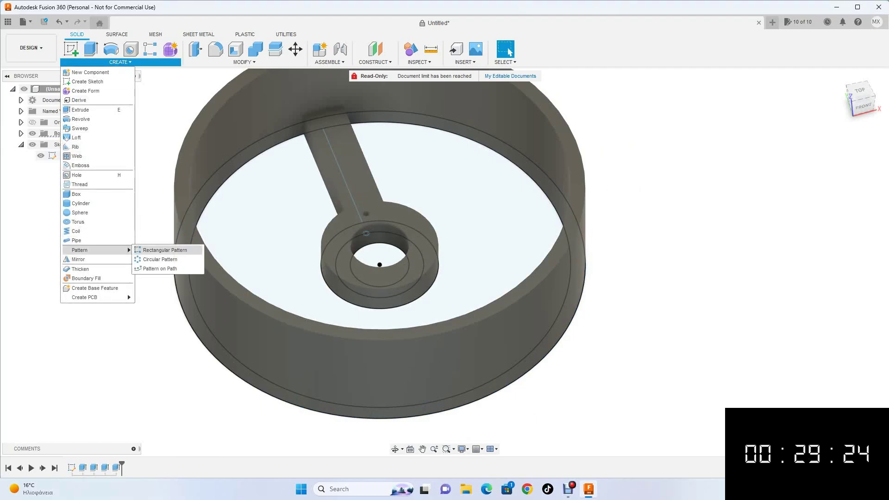
click(160, 259)
click(351, 176)
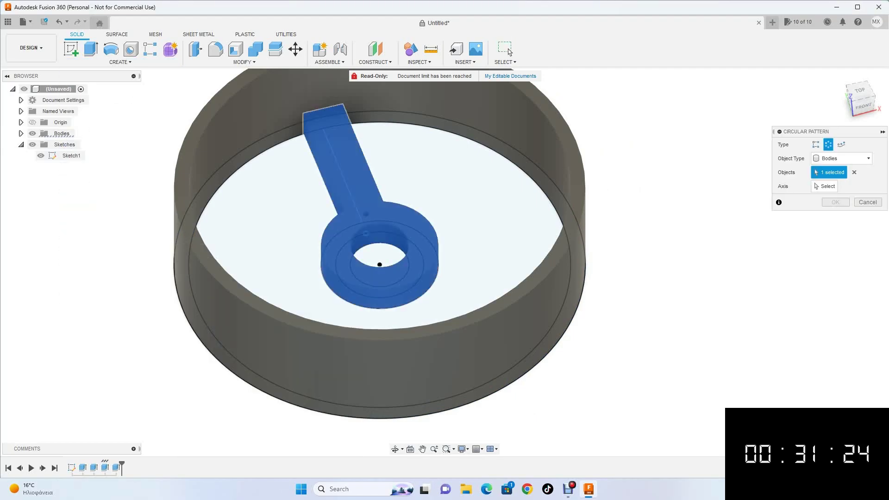
click(826, 186)
click(324, 240)
text(5)
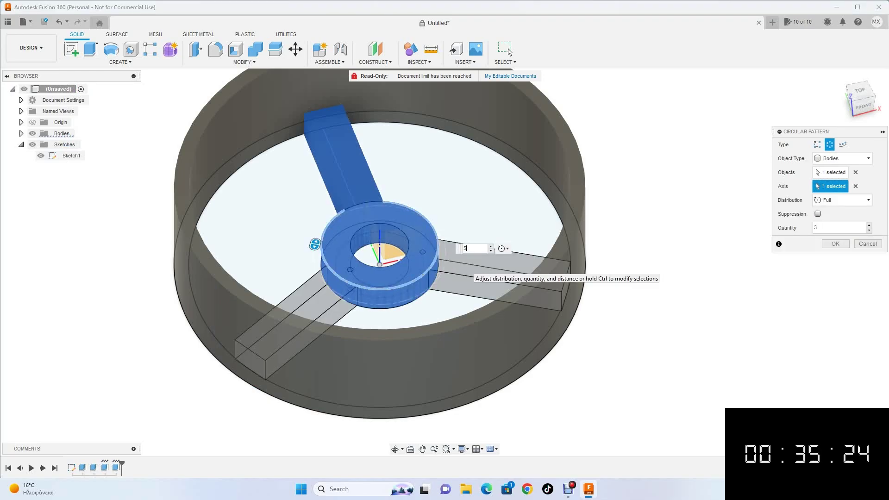
key(Return)
key(Return)
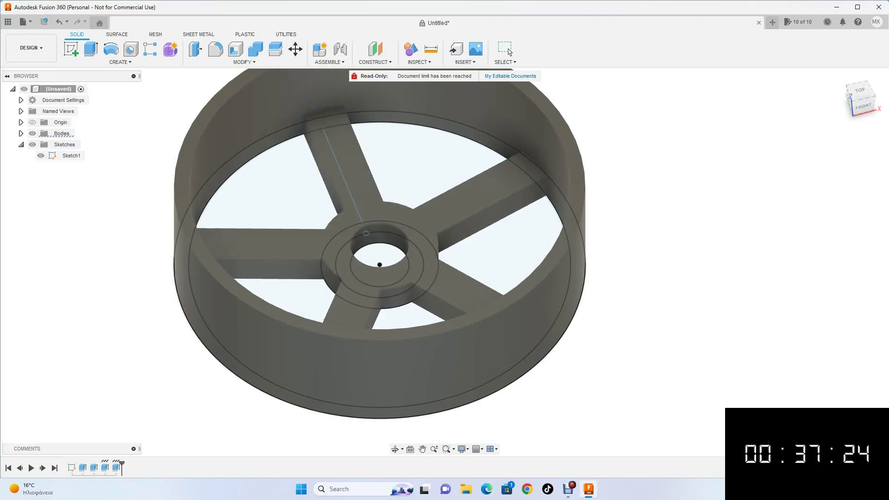
Hide Sketch1, fillet the rim's inner top edge 1 mm, and pick the hub hole edge
click(40, 156)
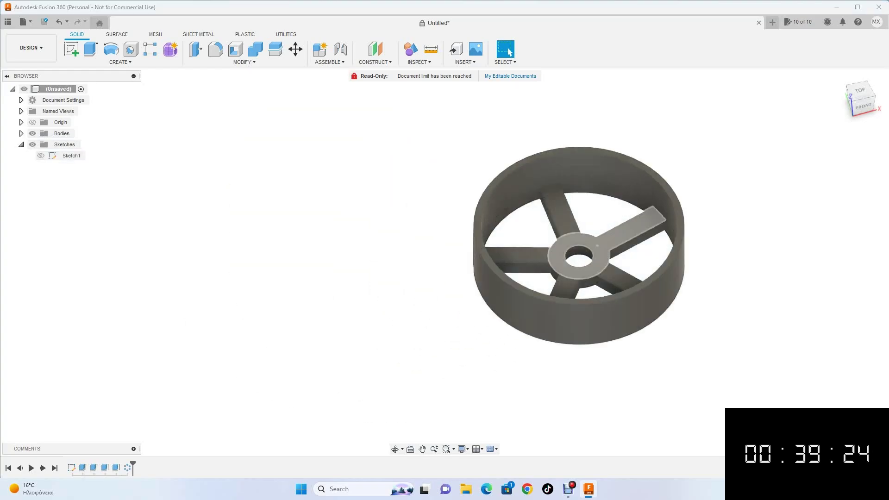
scroll(484, 278, up, 3)
scroll(485, 277, up, 3)
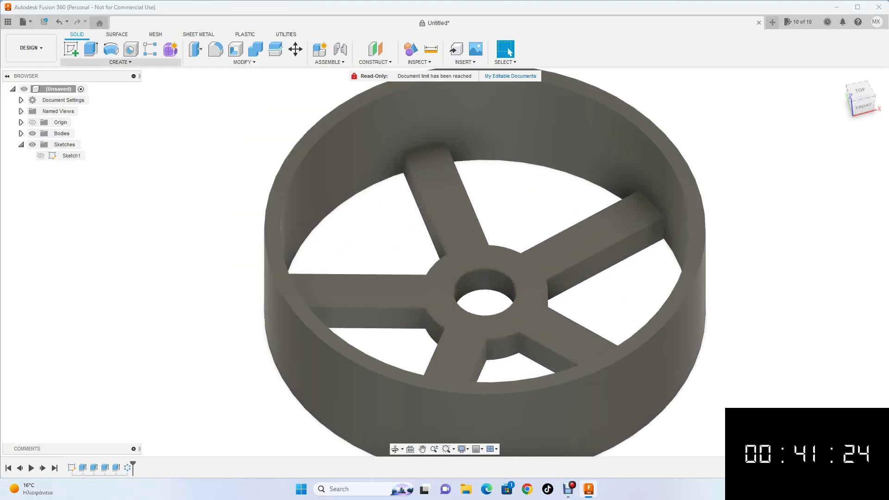
key(f)
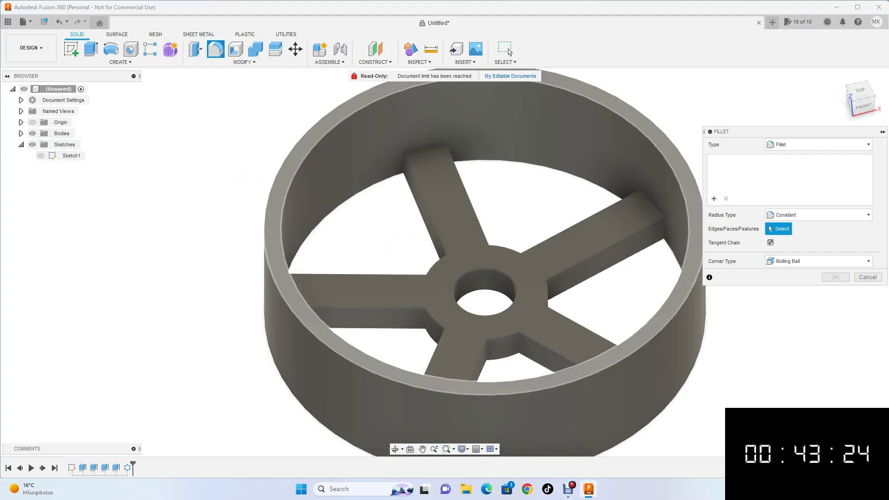
click(349, 115)
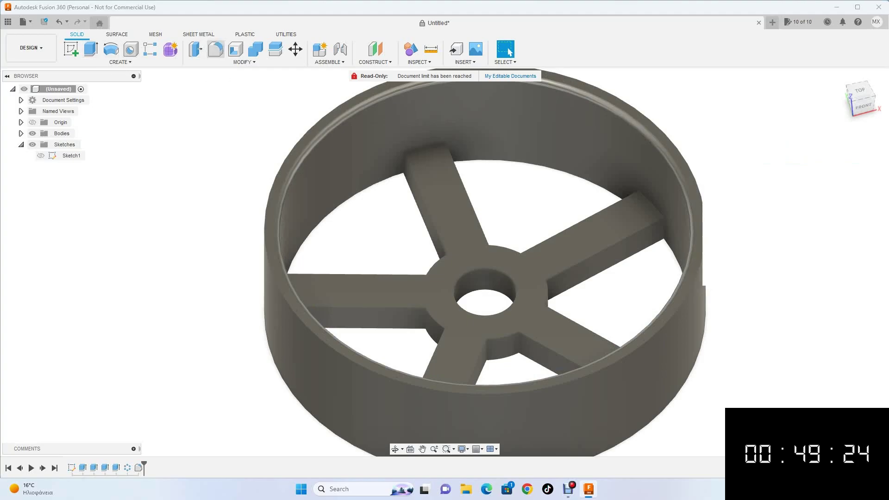
click(216, 49)
click(485, 268)
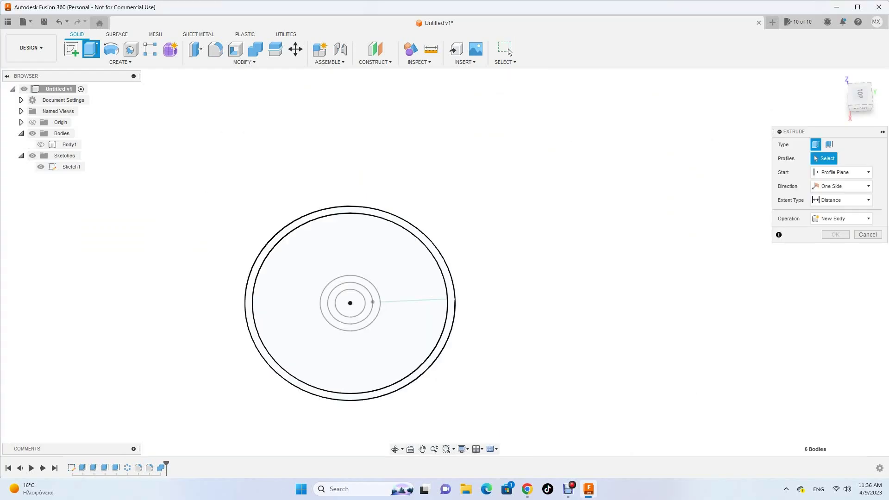
Extrude the second wheel's rim ring and select both hub ring profiles
key(Return)
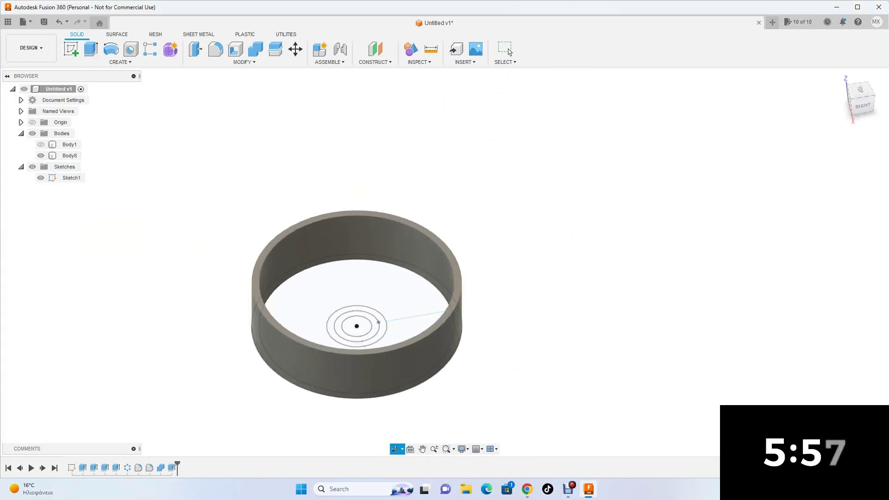
click(382, 306)
click(313, 303)
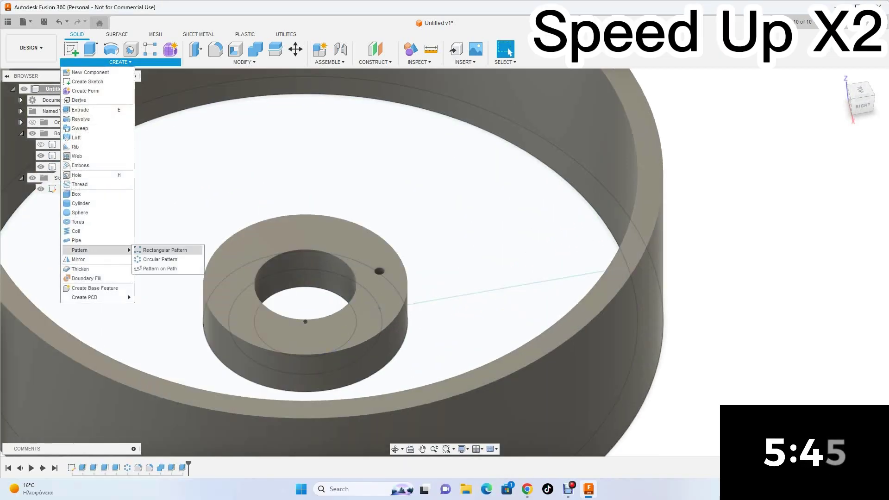
Circular-pattern the small hole's face around the hub into five holes
click(842, 159)
click(829, 178)
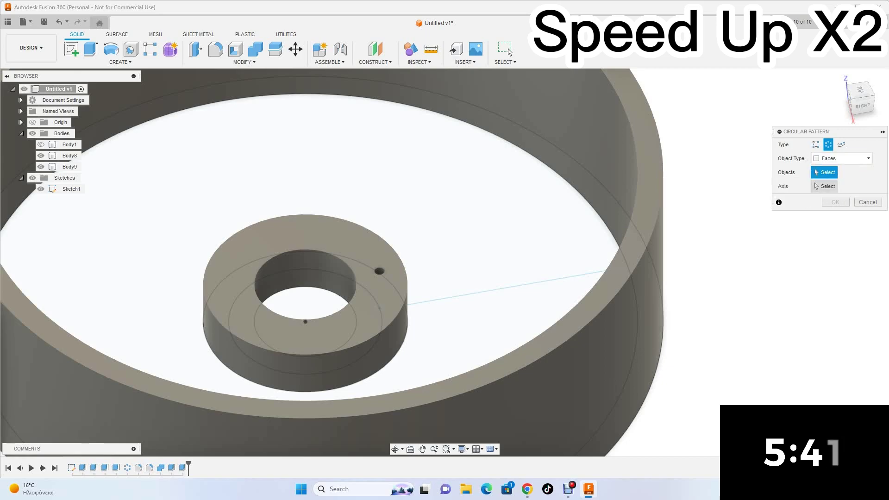
scroll(379, 271, up, 5)
scroll(340, 269, down, 5)
click(355, 283)
click(384, 278)
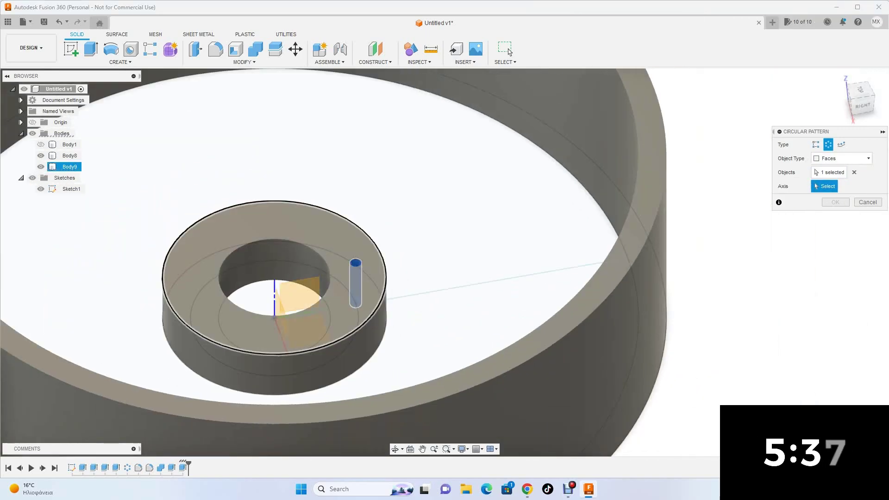
key(Return)
scroll(296, 268, down, 3)
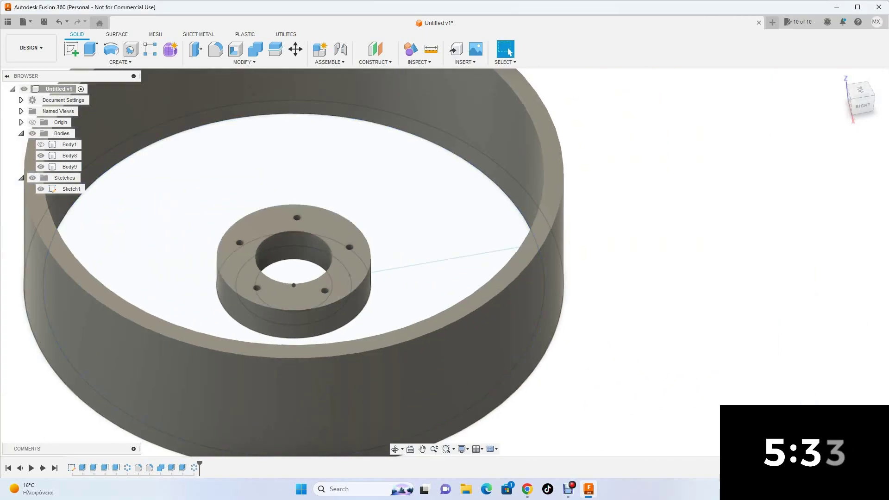
Extrude the spoke line 4 mm with 10 mm centered wall thickness as a New Body
key(e)
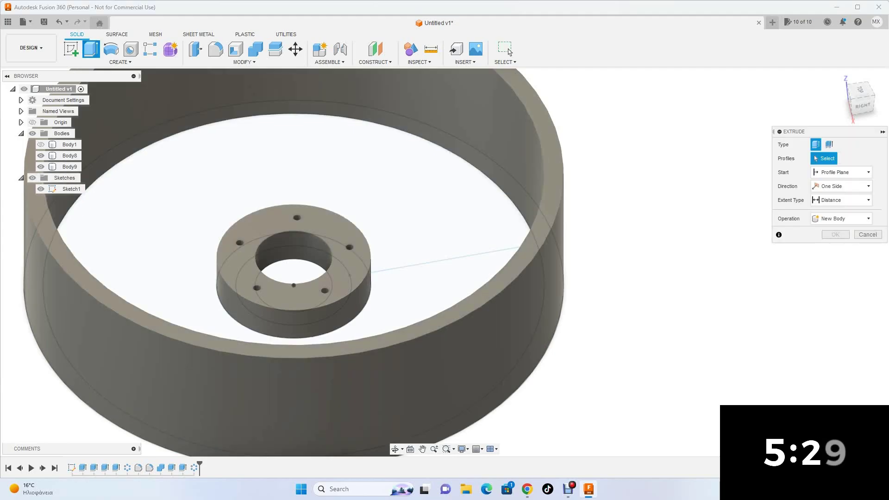
click(407, 266)
text(4)
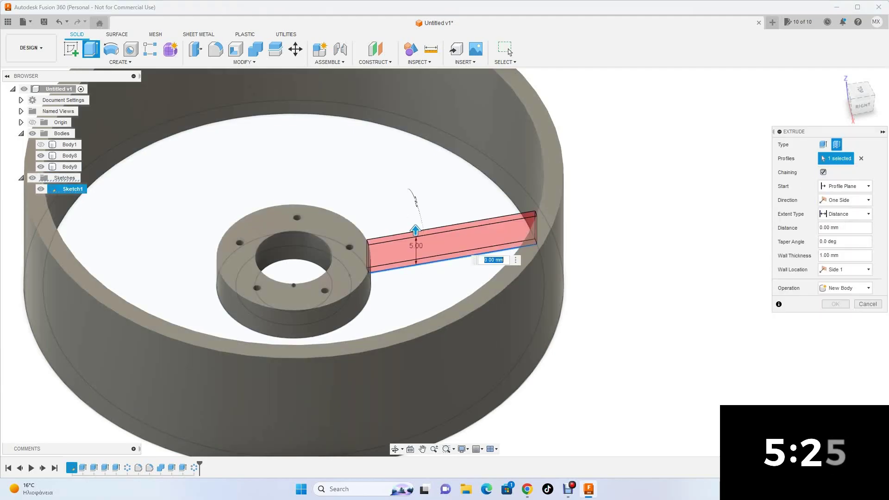
key(Return)
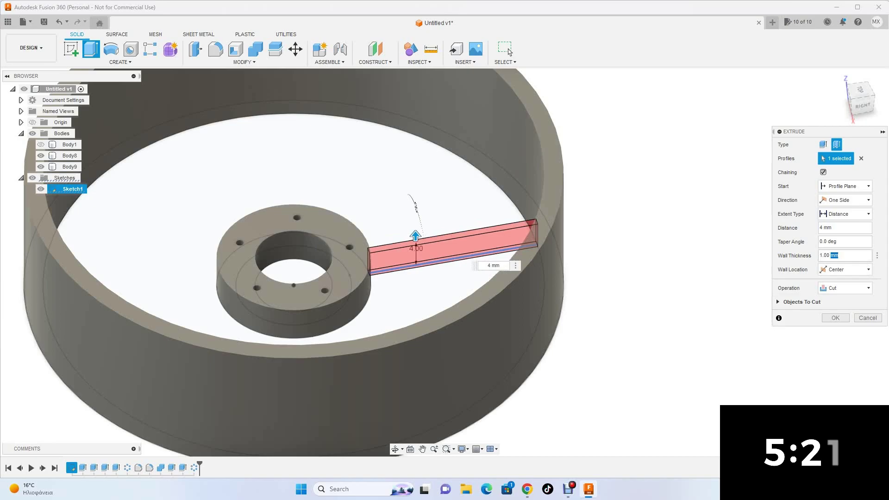
text(10)
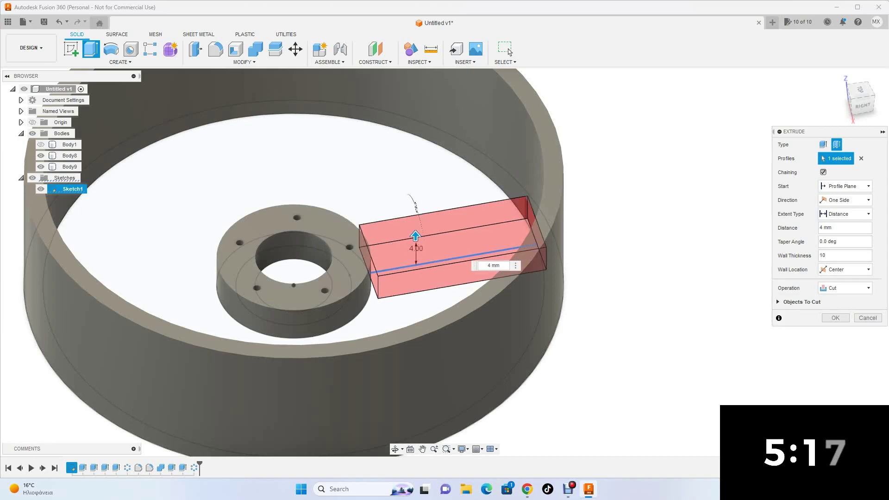
click(844, 288)
click(833, 323)
click(835, 303)
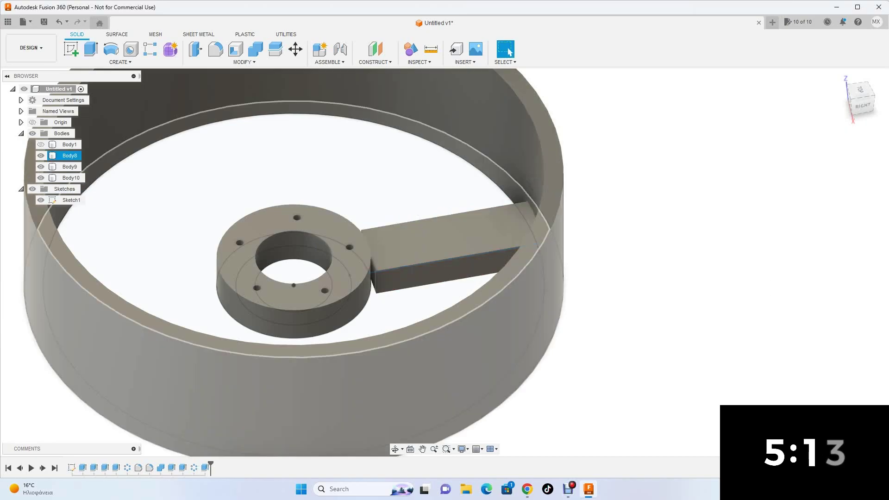
shift+middle_drag(324, 232, 324, 301)
Extrude the spoke bar's end face out to the rim
click(91, 48)
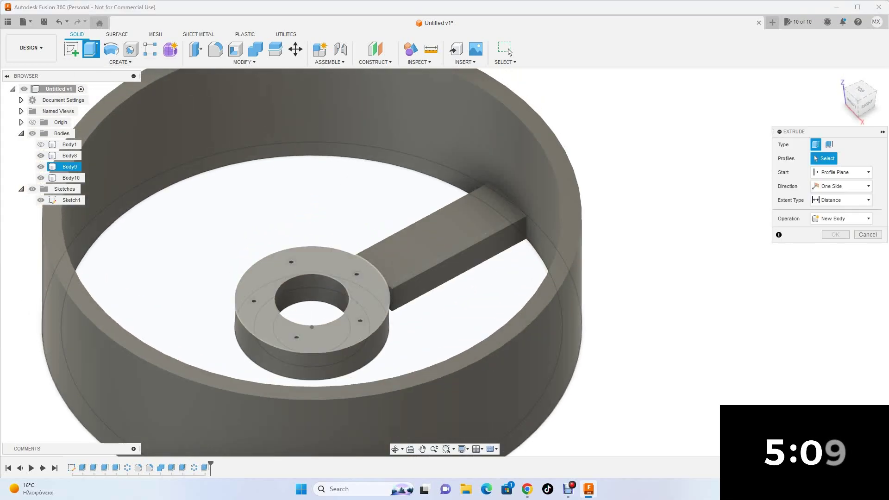
click(377, 285)
key(Return)
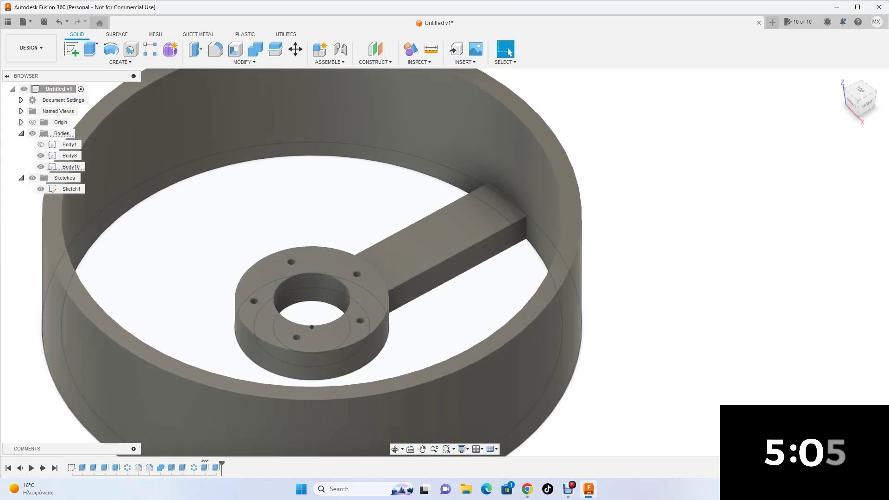
click(120, 62)
key(Escape)
Fillet the hub's outer top edge and inner hole edge 1 mm each
key(f)
click(270, 250)
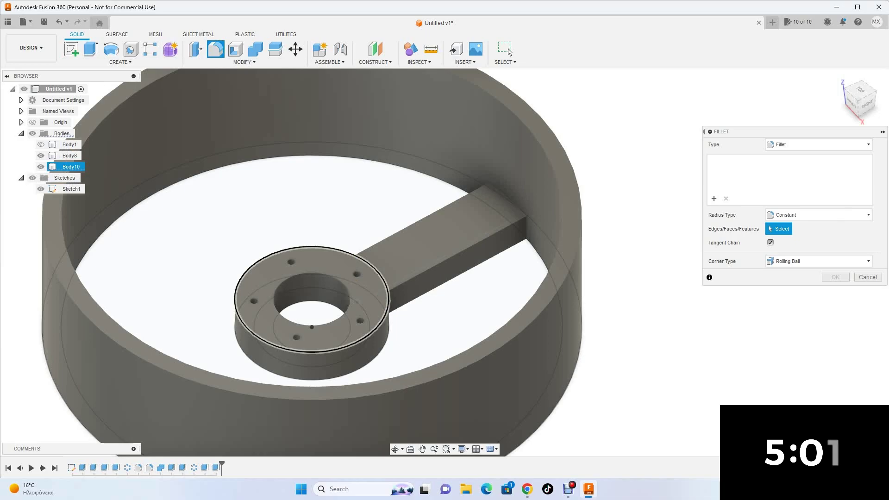
text(1)
key(Return)
key(f)
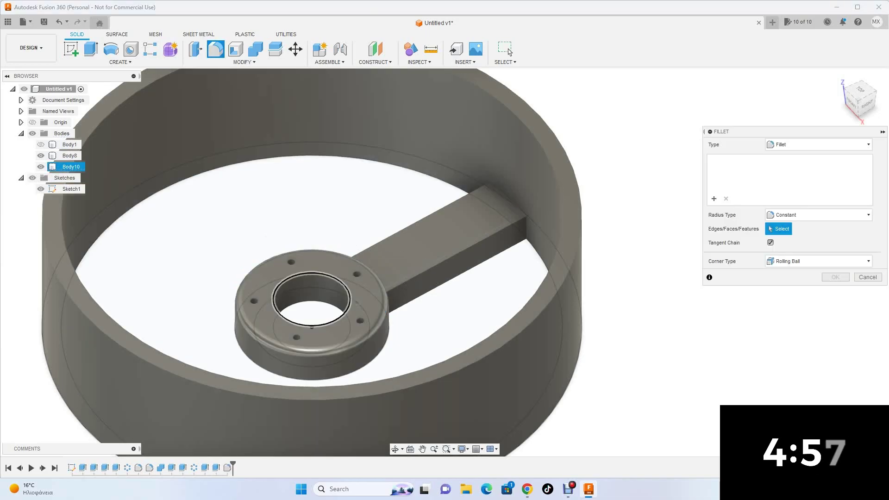
click(281, 292)
text(1)
key(Return)
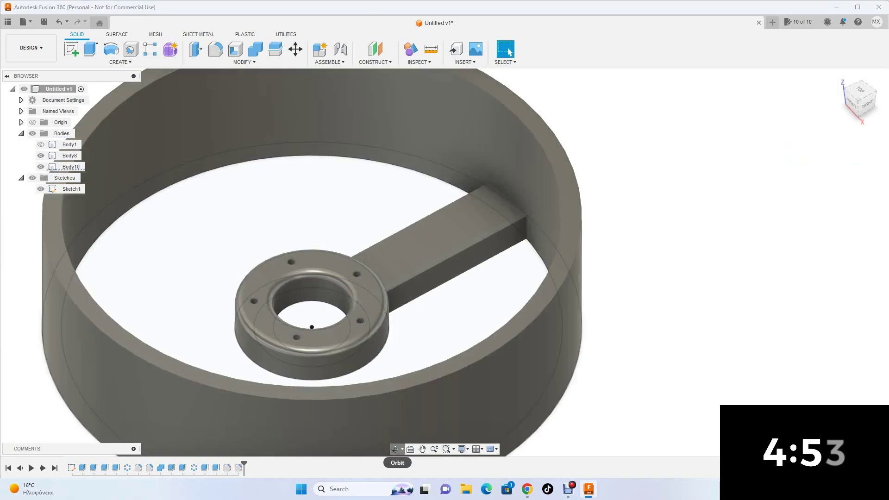
Fillet the spoke edge where it meets the hub with a 10 mm radius
key(f)
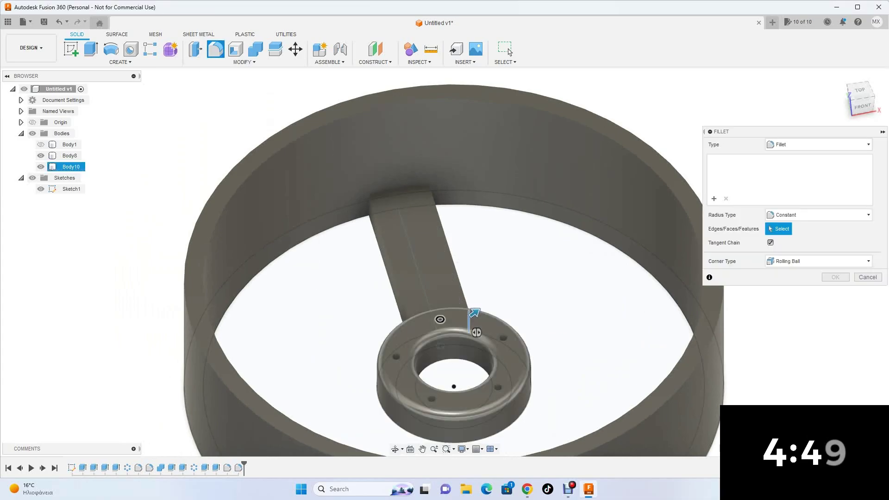
click(388, 278)
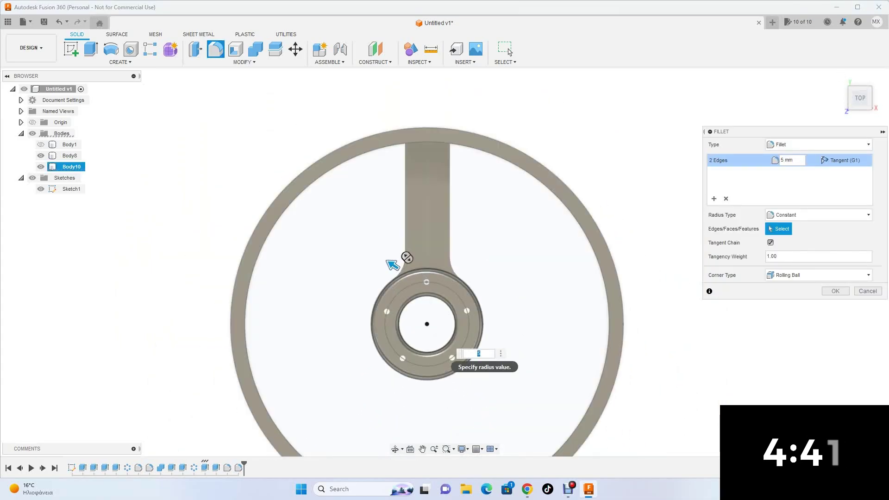
text(10)
key(Return)
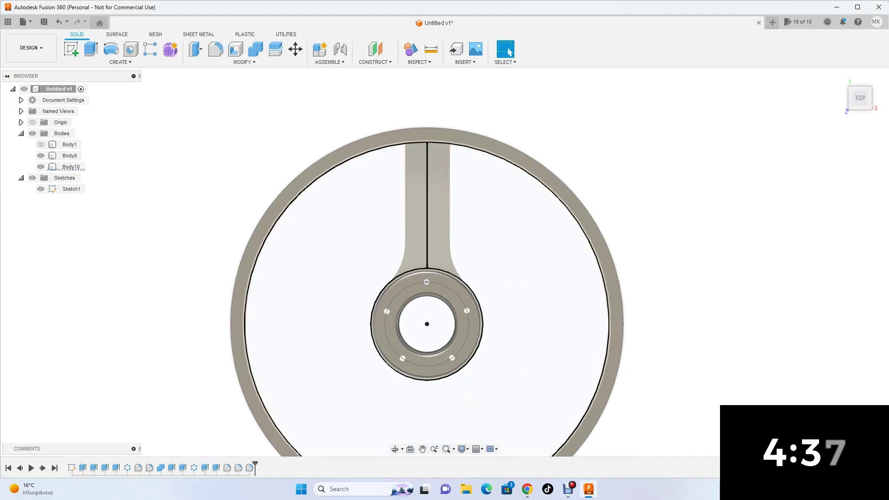
click(394, 448)
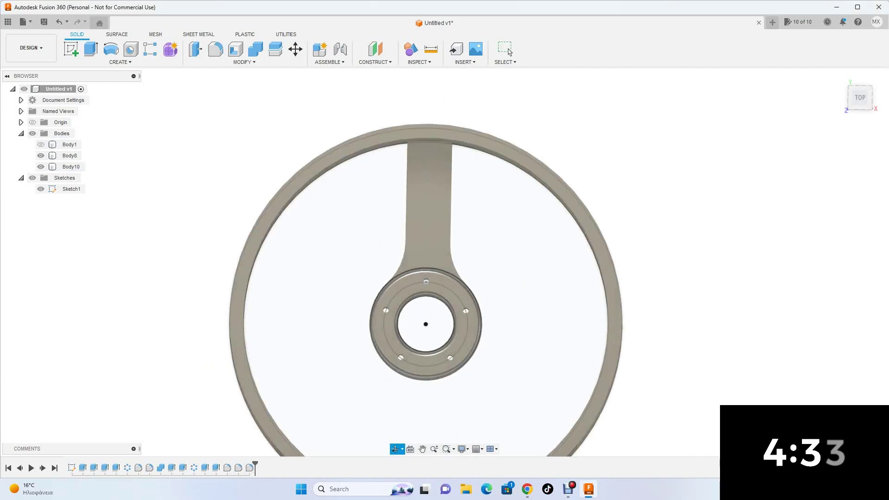
Circular-pattern the spoke body around the hub's centre axis into five spokes
click(120, 61)
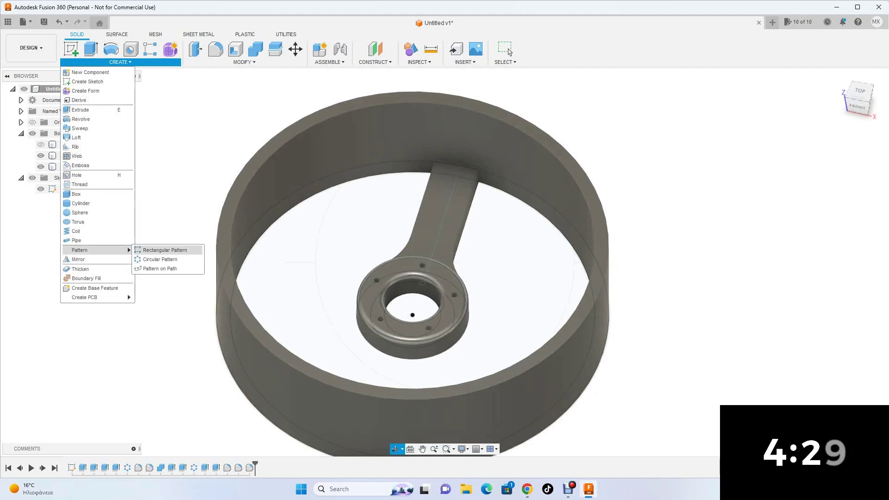
click(159, 259)
click(842, 158)
click(828, 174)
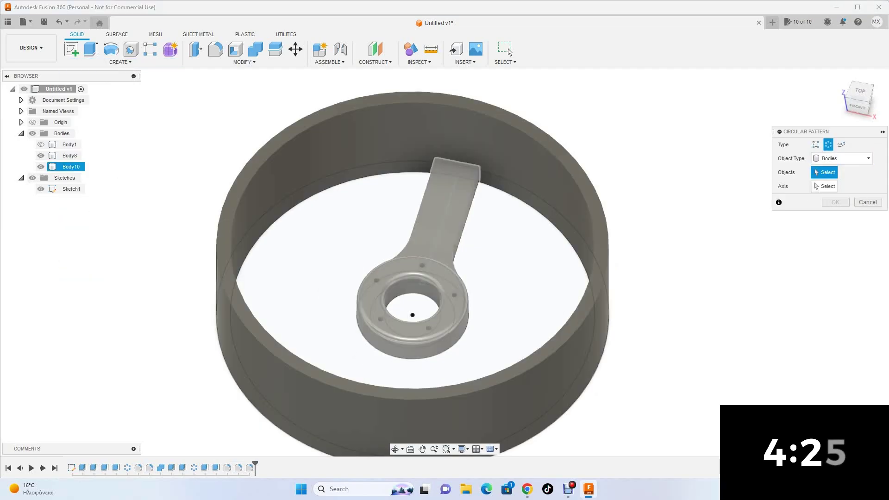
click(444, 222)
click(423, 305)
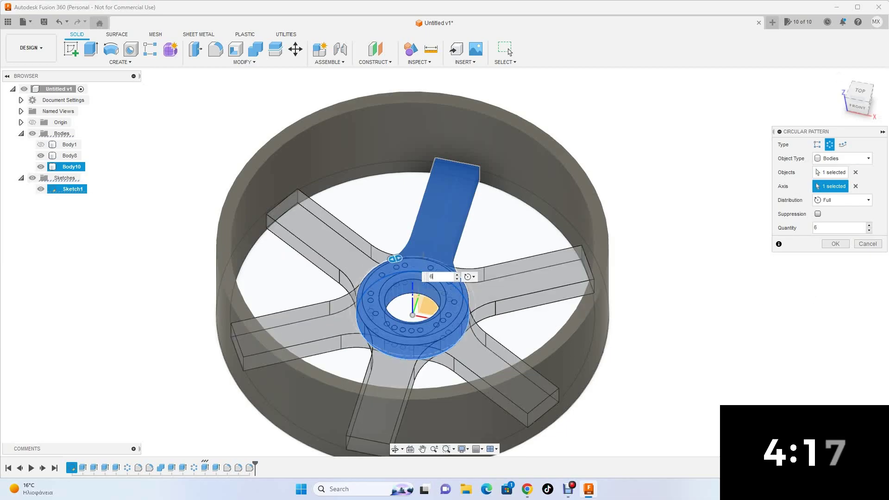
key(Return)
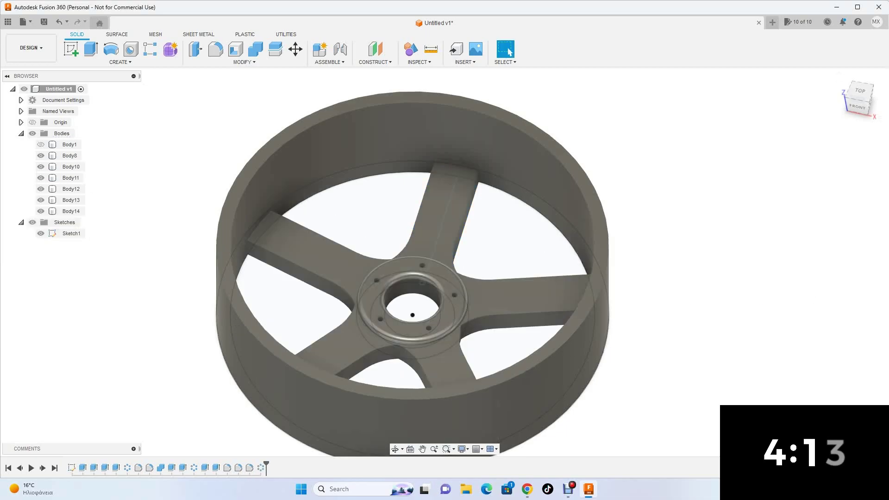
Select three spoke-to-hub edges from a side view and abandon a failed 1 mm fillet
click(395, 449)
drag(402, 371, 463, 208)
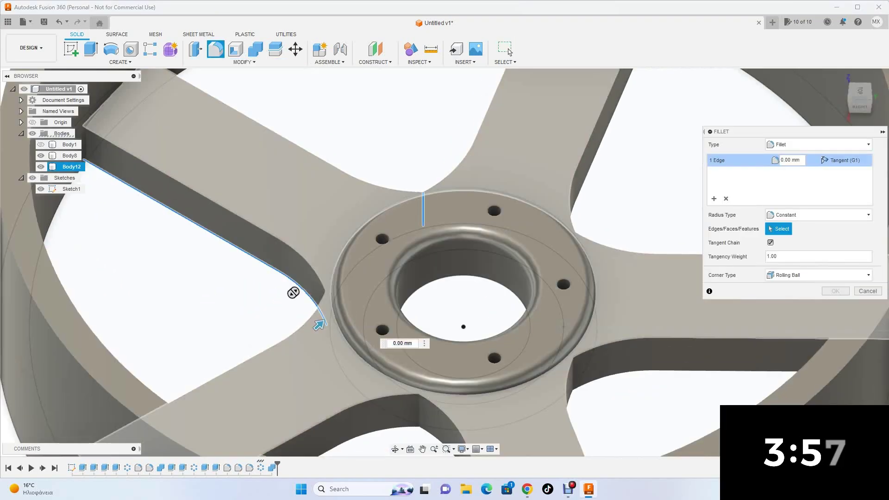
click(573, 370)
click(575, 250)
click(419, 407)
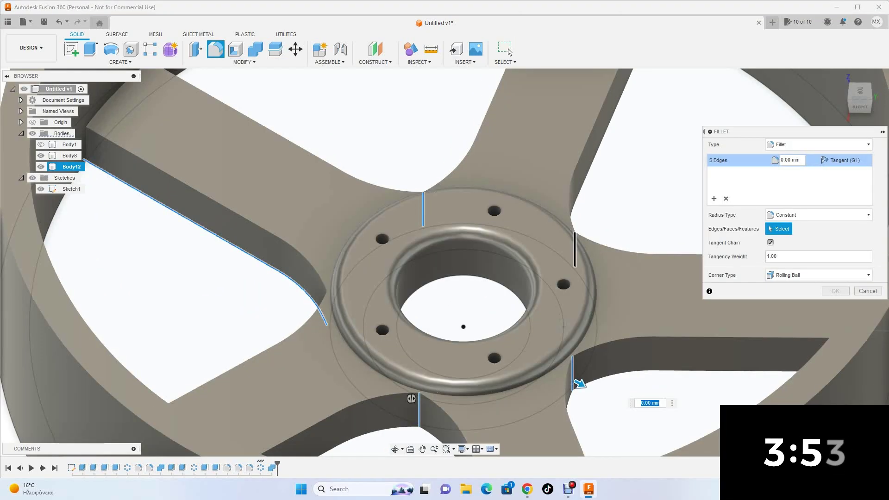
scroll(463, 259, down, 3)
text(1)
scroll(463, 259, down, 2)
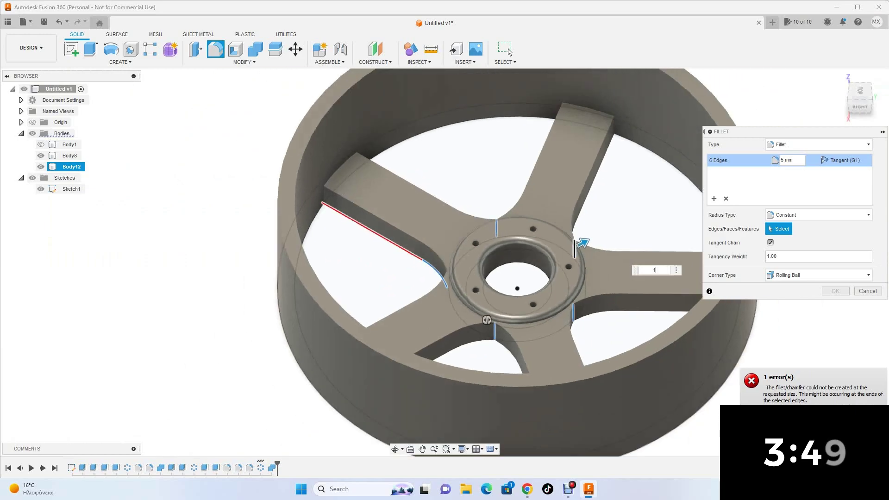
key(Escape)
scroll(481, 352, up, 3)
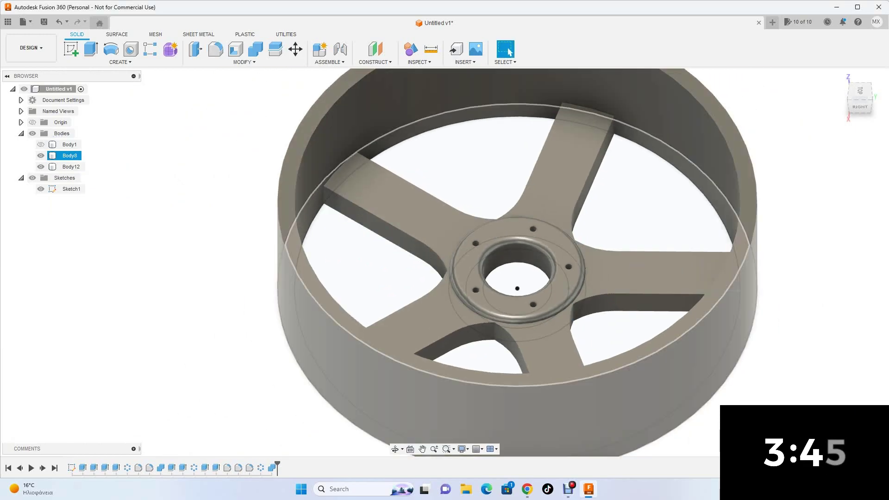
Redo the spoke-to-hub fillet and apply it with a 10 mm radius
key(f)
text(5)
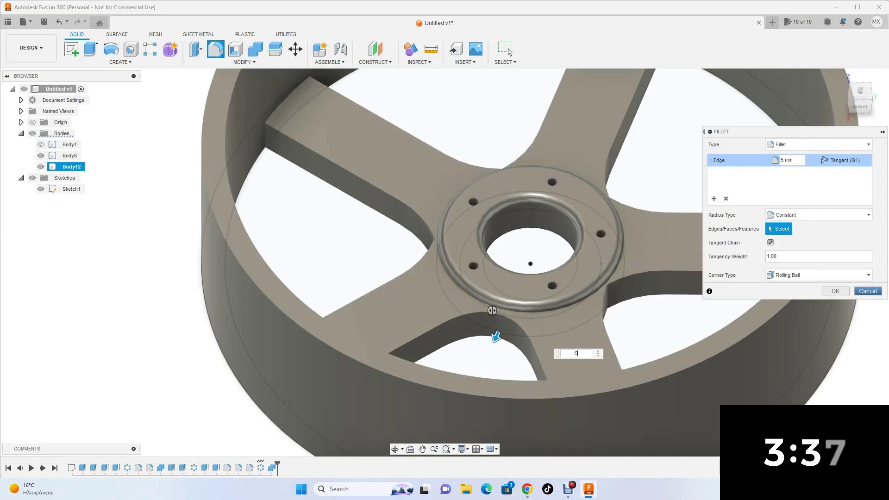
key(Escape)
key(f)
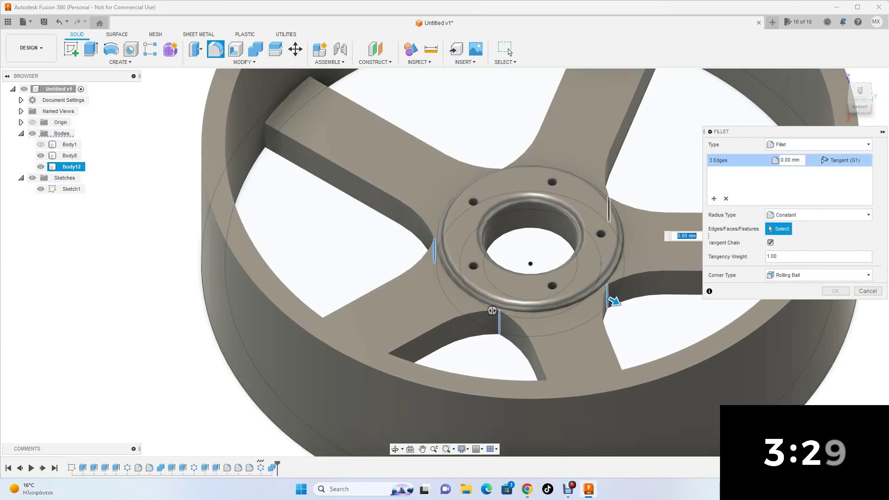
key(Return)
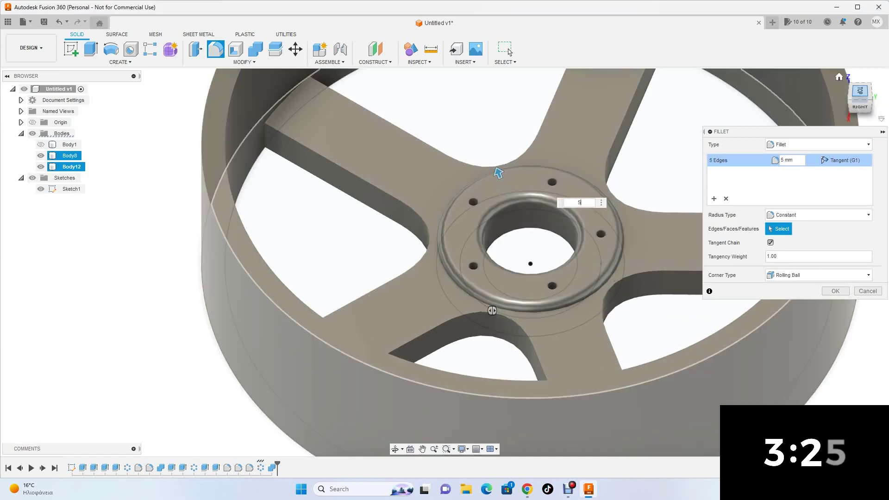
key(Return)
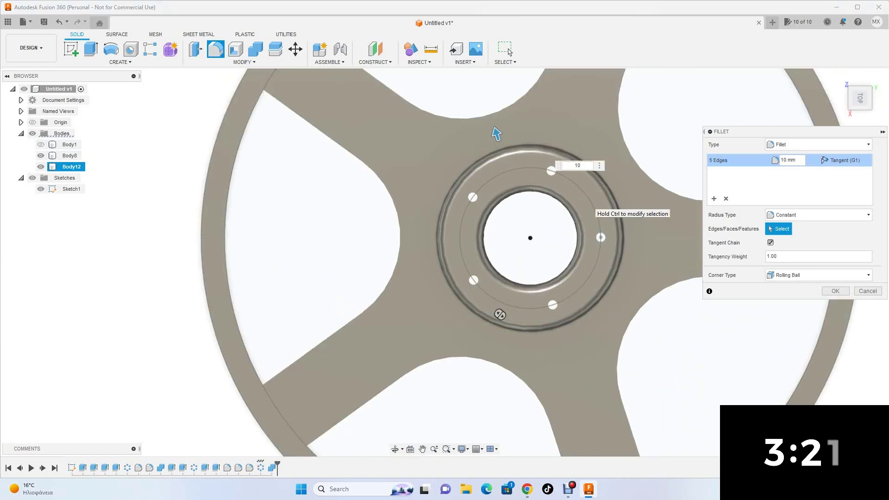
key(Return)
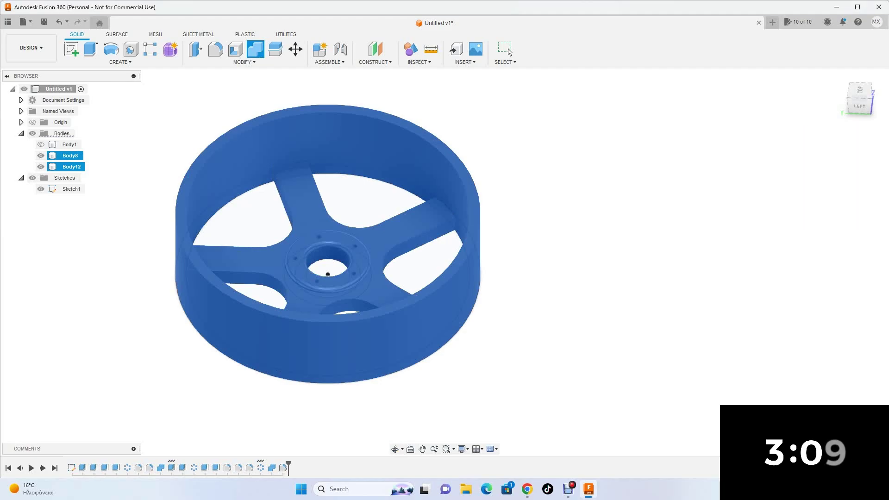
Merge the wheel bodies, hide the spoke sketch, and select spoke-to-rim edges for filleting
key(Return)
click(40, 178)
click(215, 48)
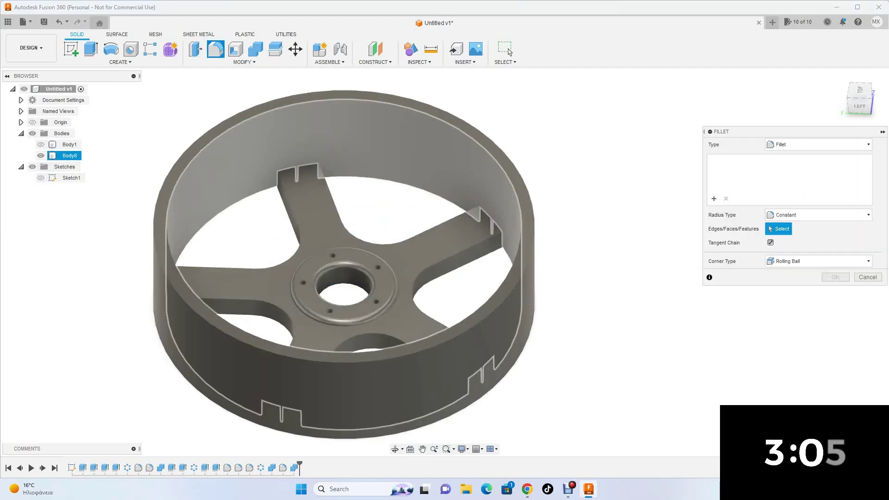
scroll(280, 190, up, 3)
click(279, 185)
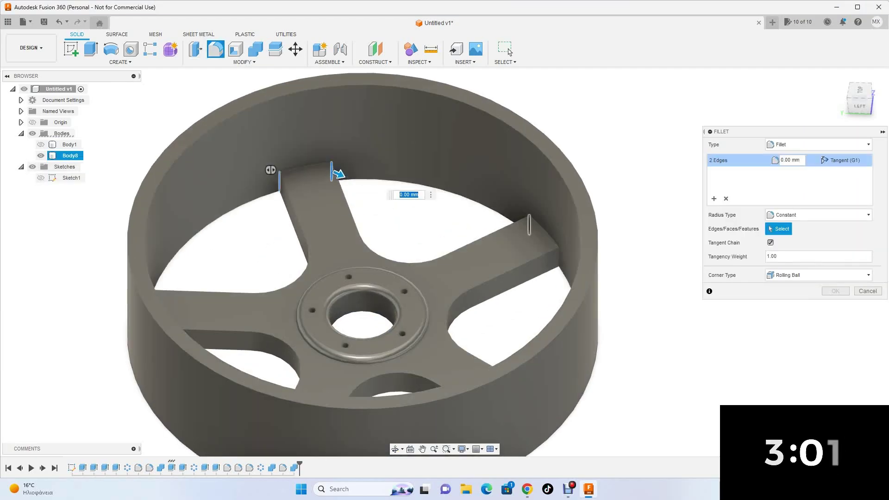
click(529, 226)
shift+middle_drag(536, 241, 533, 453)
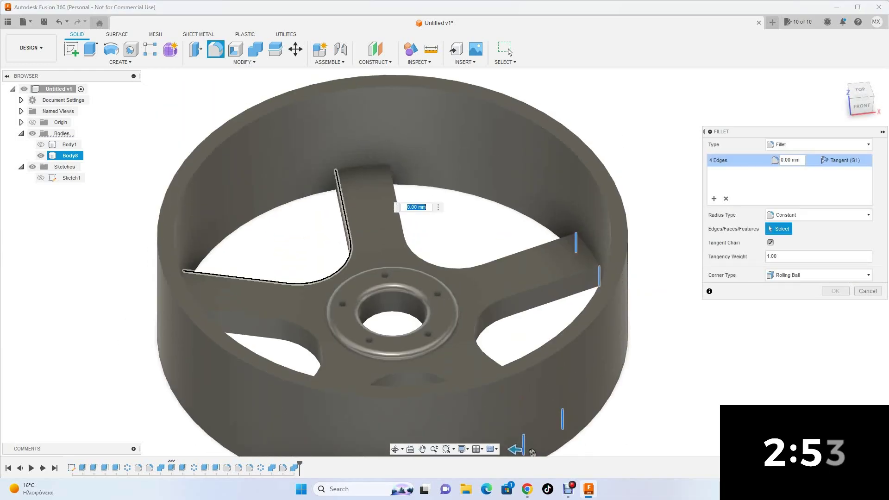
click(345, 218)
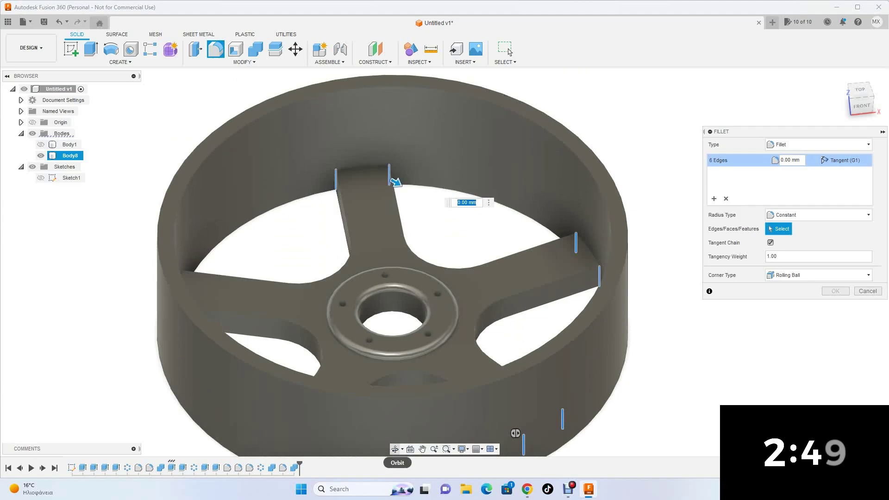
shift+middle_drag(516, 432, 358, 440)
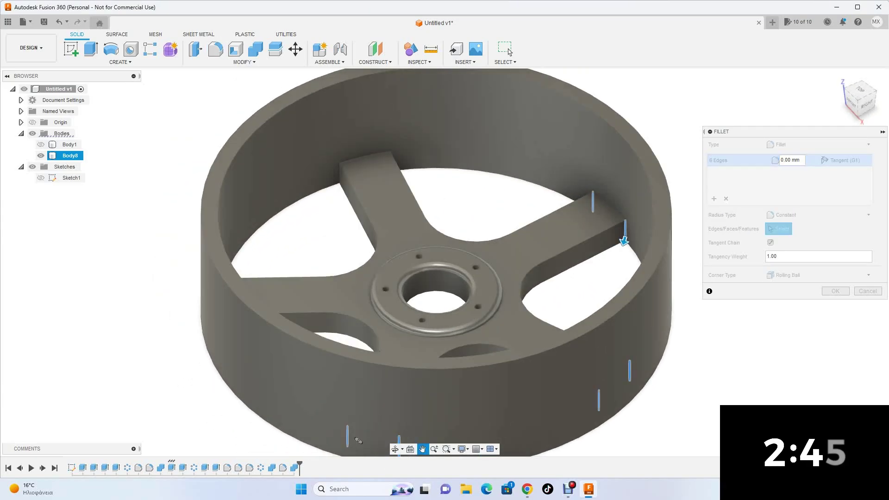
click(339, 171)
click(389, 162)
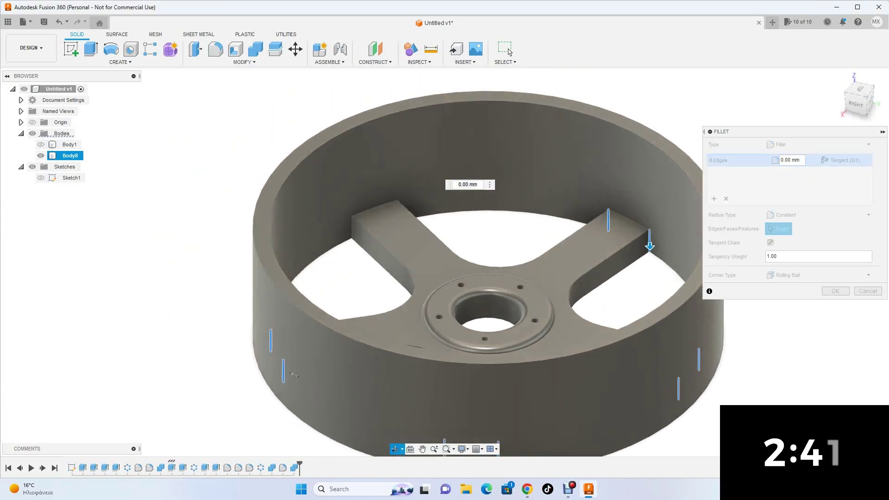
shift+middle_drag(389, 162, 290, 370)
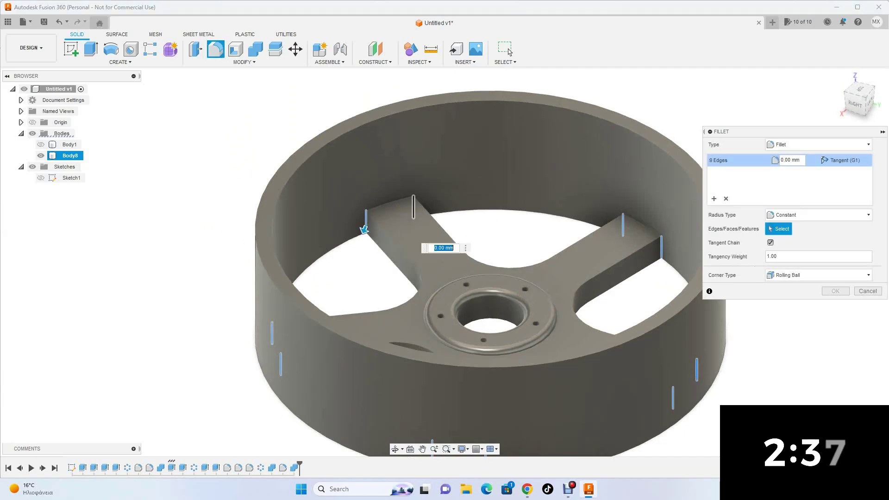
Set the fillet radius and apply it to the 10 spoke-to-rim edges
text(5)
shift+middle_drag(475, 442, 557, 387)
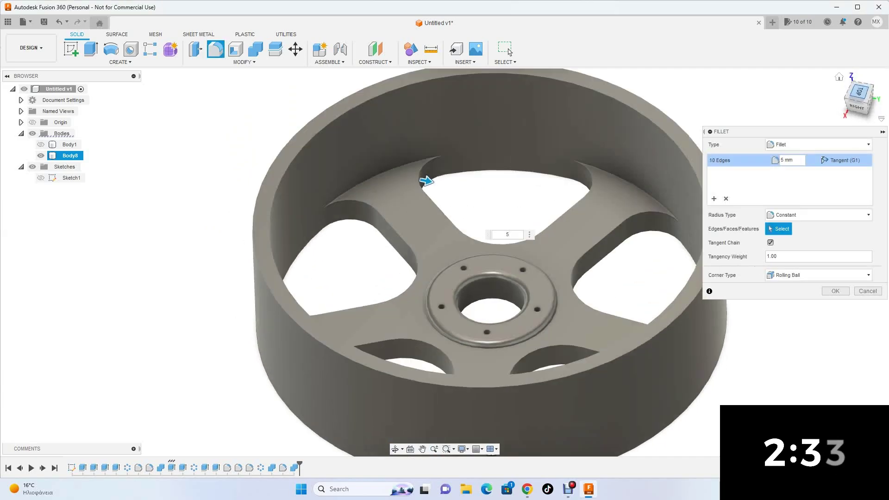
text(10)
key(BackSpace)
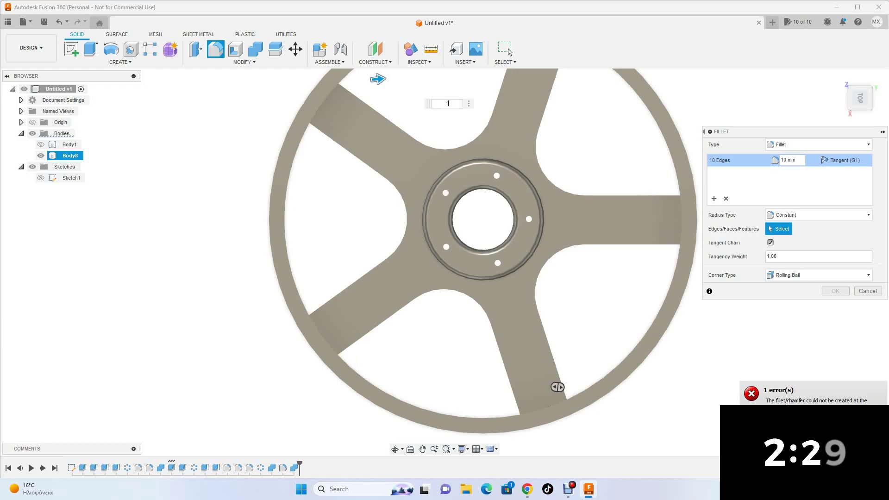
key(BackSpace)
text(8)
key(BackSpace)
text(9)
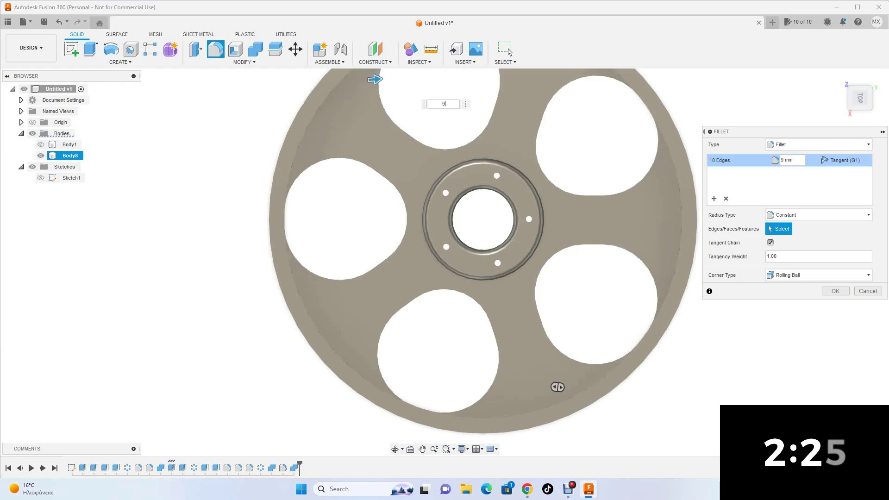
shift+middle_drag(557, 387, 567, 409)
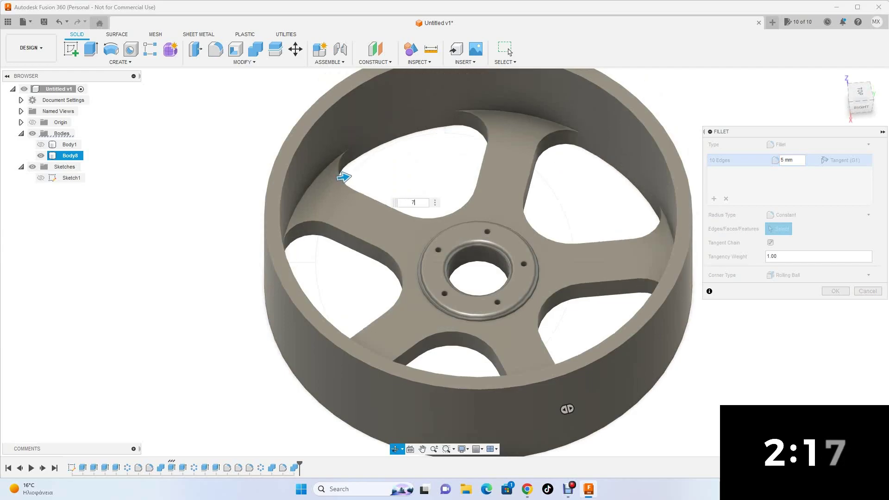
key(Return)
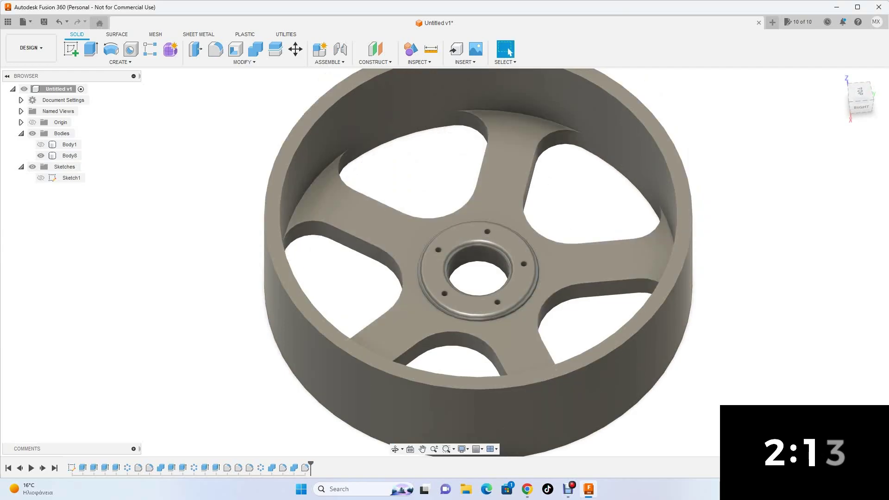
Abandon a thin extrude, sketch on the wheel's top face, and offset the rim circle inward
key(e)
click(828, 144)
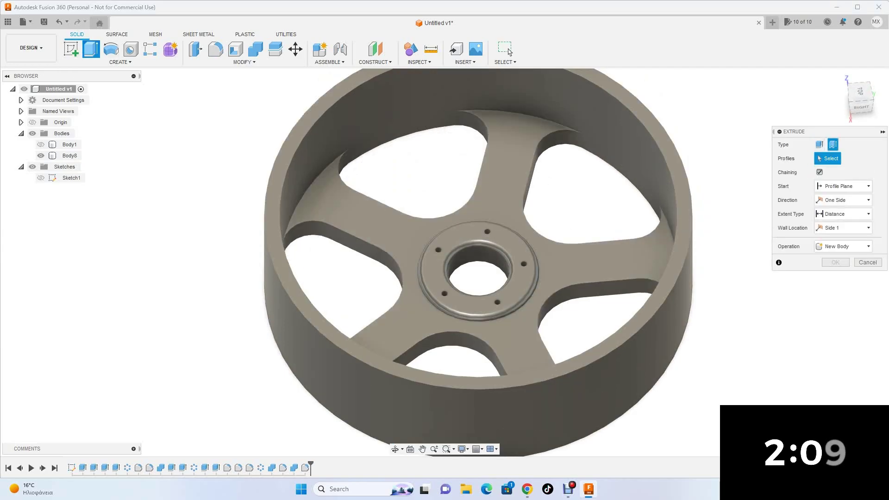
click(867, 262)
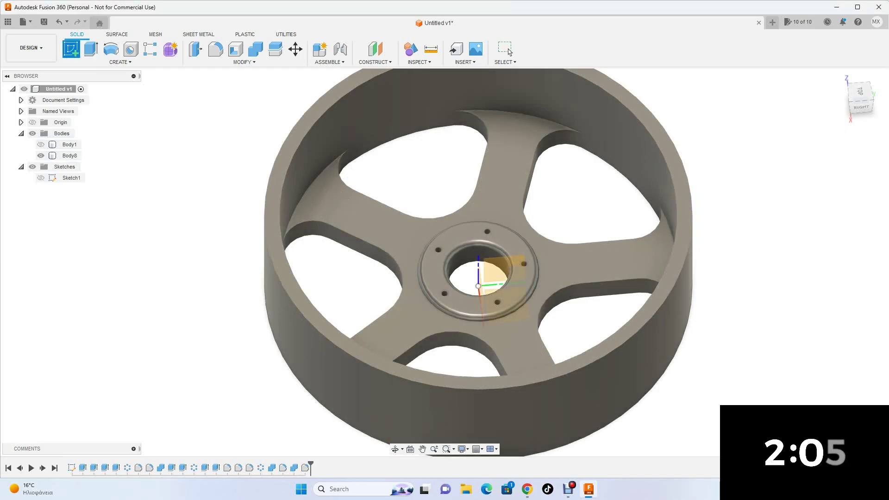
click(71, 48)
click(504, 185)
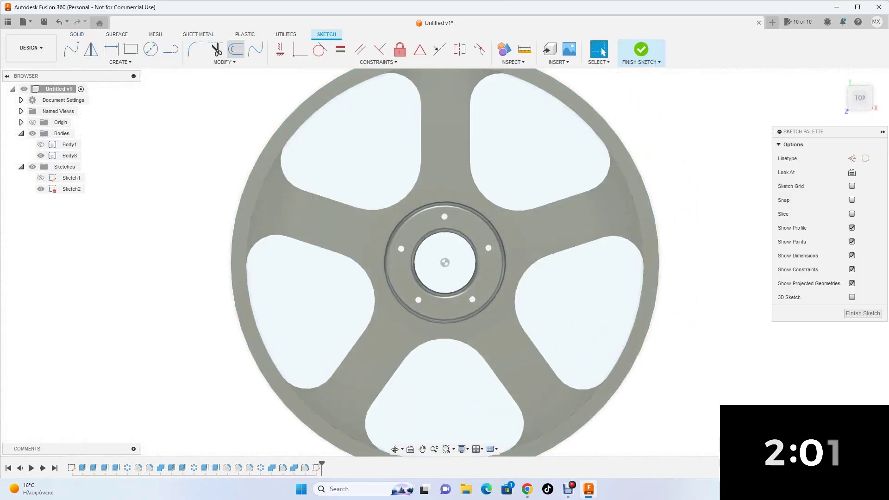
click(298, 137)
key(Return)
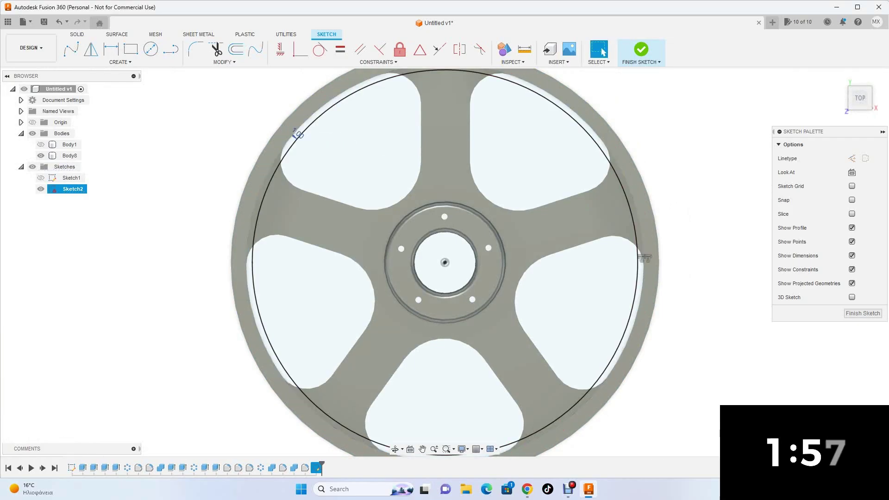
Extrude the offset ring as Join with -1 mm start offset and -19 mm depth
key(e)
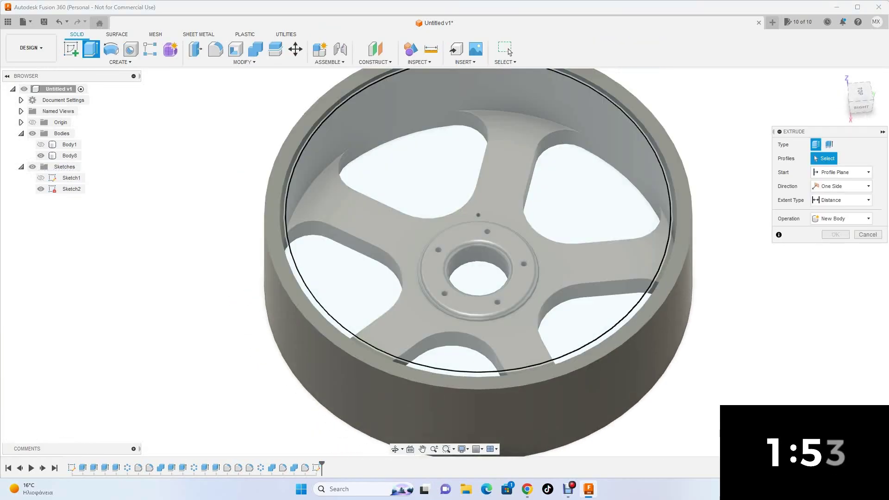
click(841, 171)
click(833, 194)
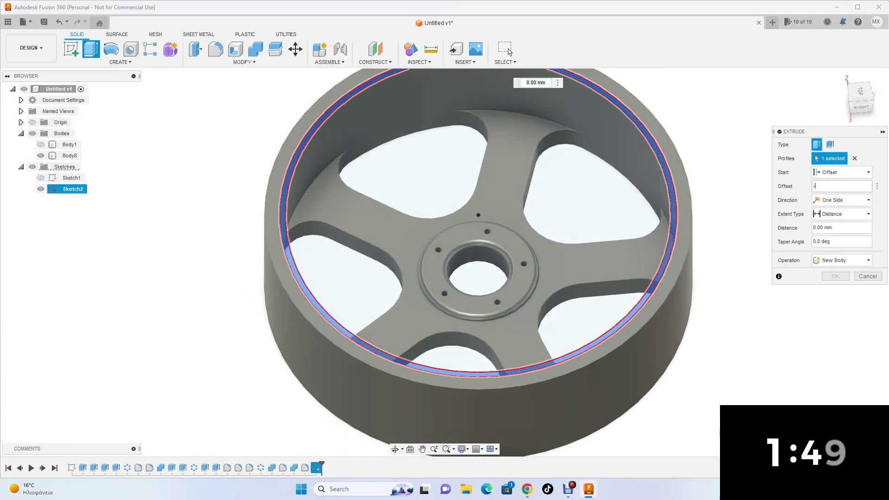
text(1)
key(Tab)
drag(371, 389, 458, 134)
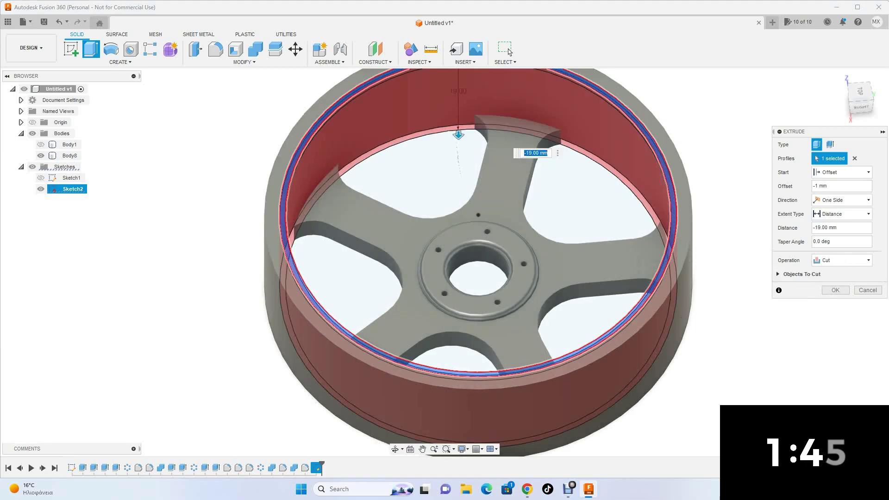
click(841, 260)
click(829, 271)
click(509, 52)
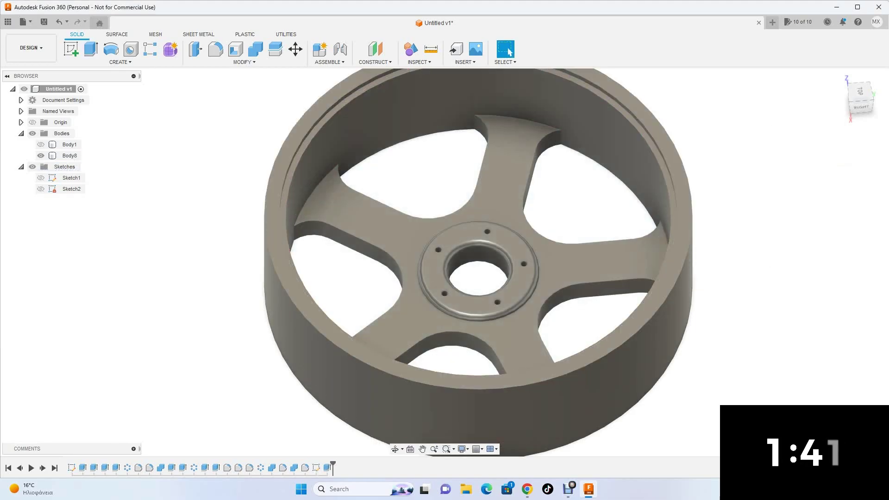
Fillet the rim and hub edges, dropping the inner rim face from the selection
click(216, 49)
click(326, 137)
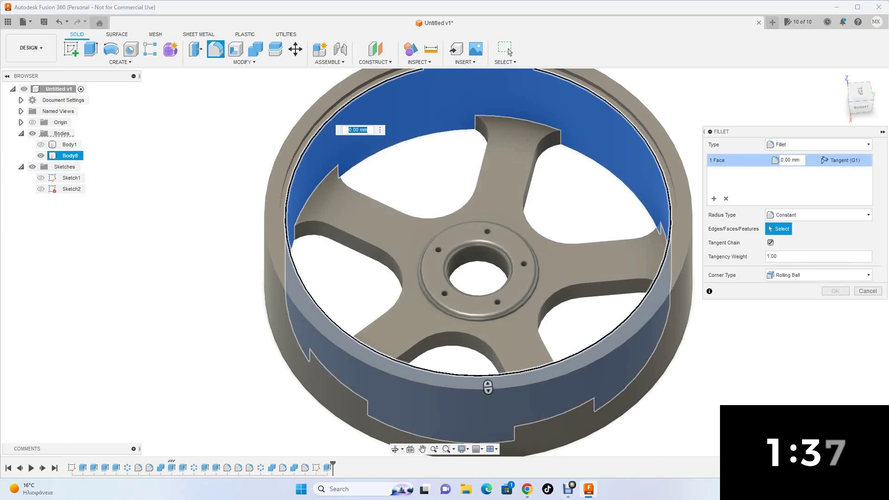
key(ctrl+z)
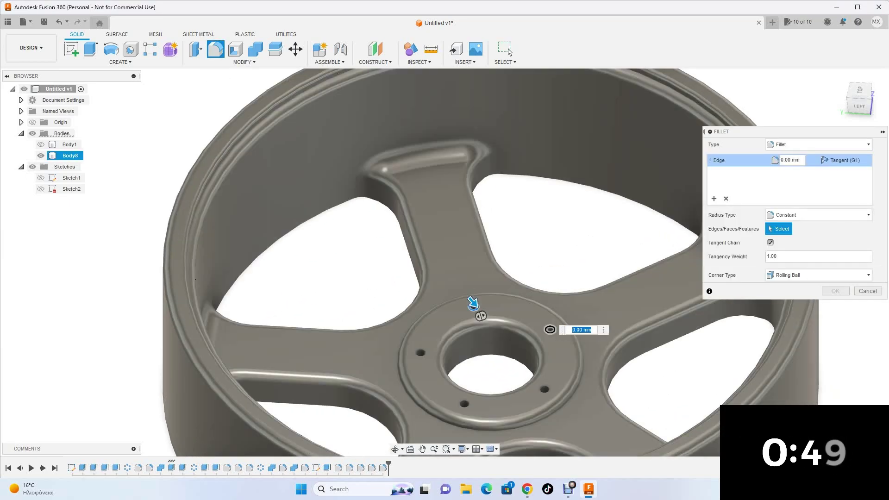
click(473, 305)
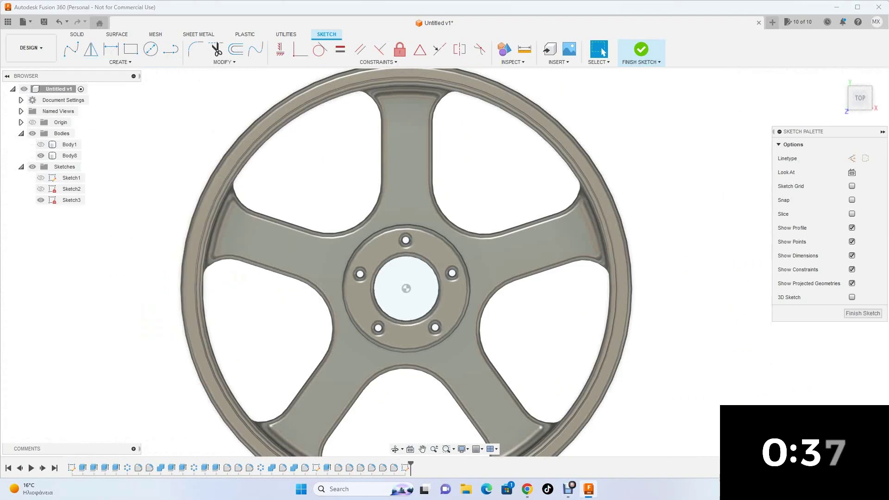
Place 'EMX' text in Fast Hand font, 5 mm high, rotated -15° along the upper-left spoke
click(341, 265)
text(emx)
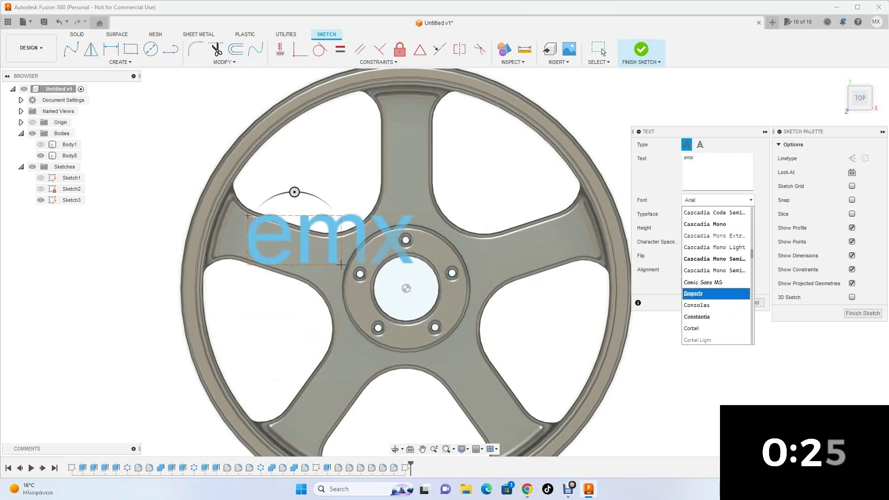
key(Return)
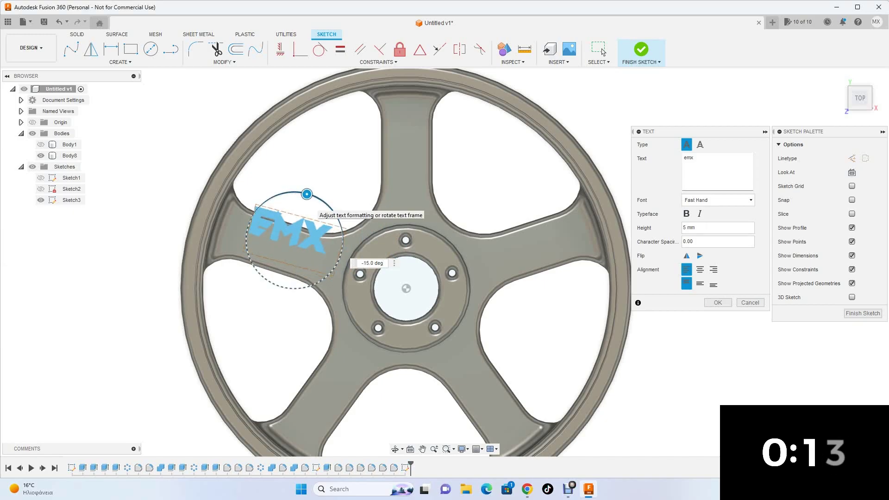
key(Return)
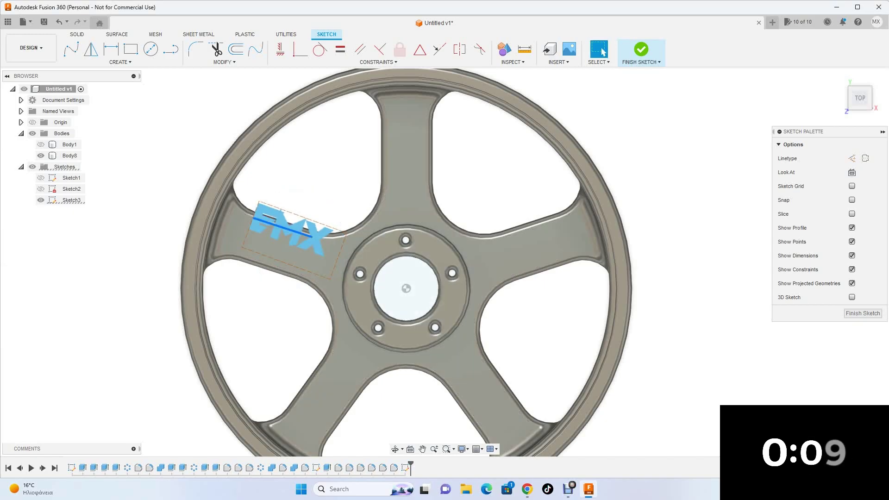
key(q)
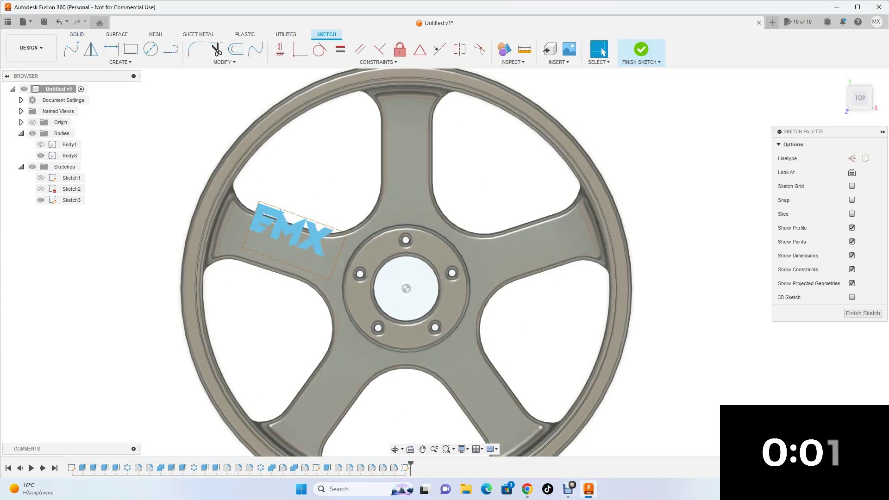
Thin-extrude the spoke line 4 mm with 7 mm wall thickness, centred, as a new body
click(863, 313)
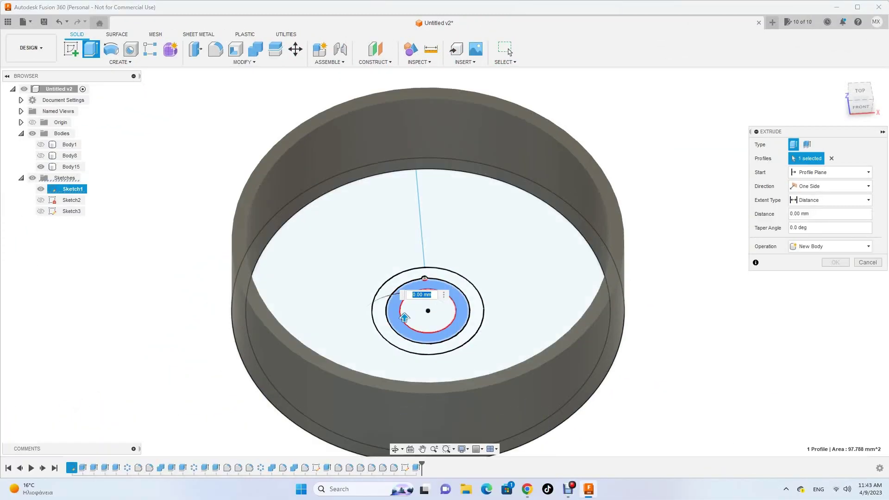
click(419, 208)
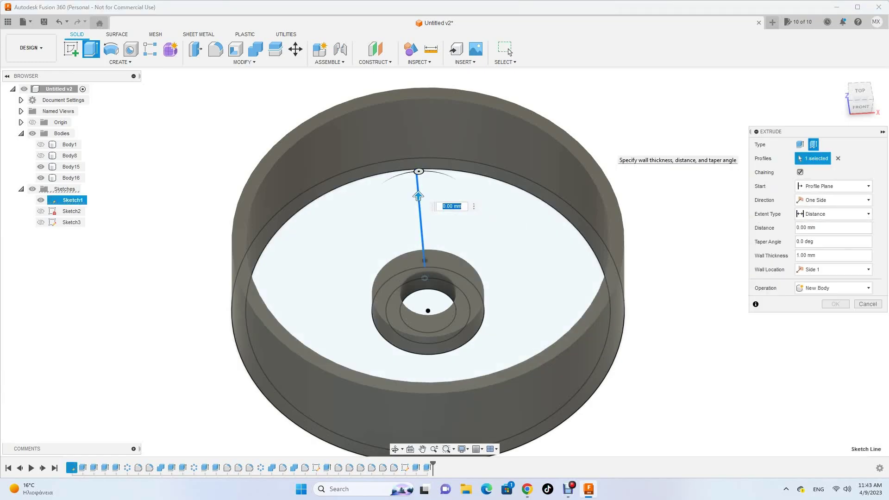
key(Tab)
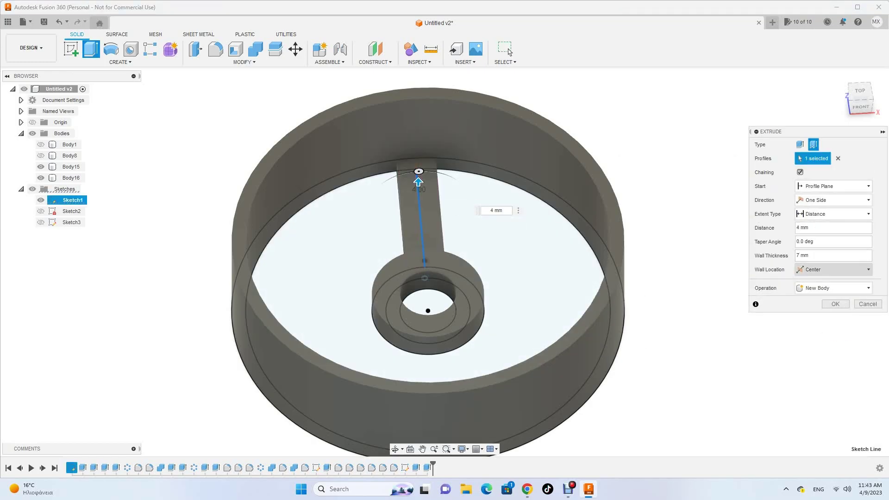
key(Return)
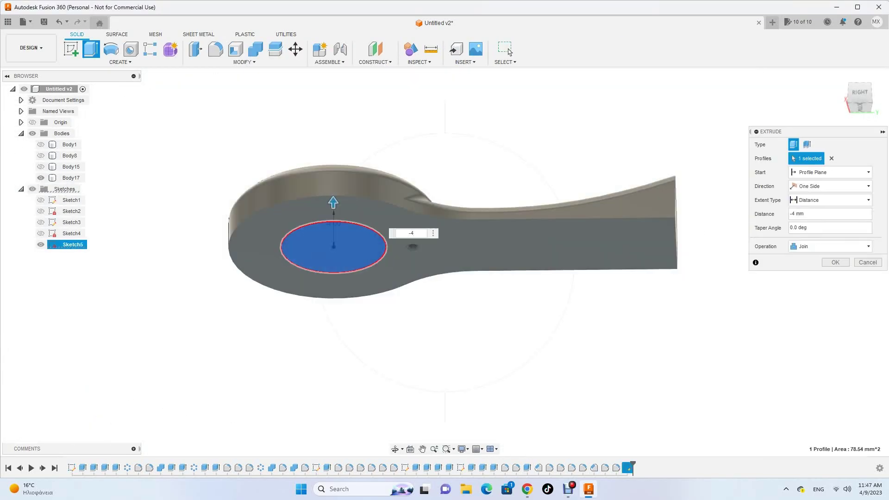
Join the 10 mm hub-end circle as a 4 mm raised disc
key(Return)
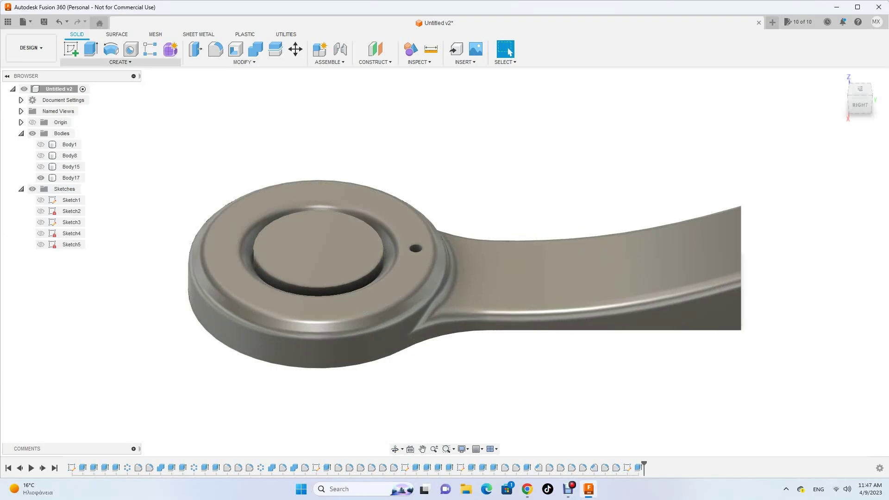
Circular-pattern the spoke body around the hub axis with 6 instances
click(120, 61)
click(159, 258)
click(71, 177)
click(411, 223)
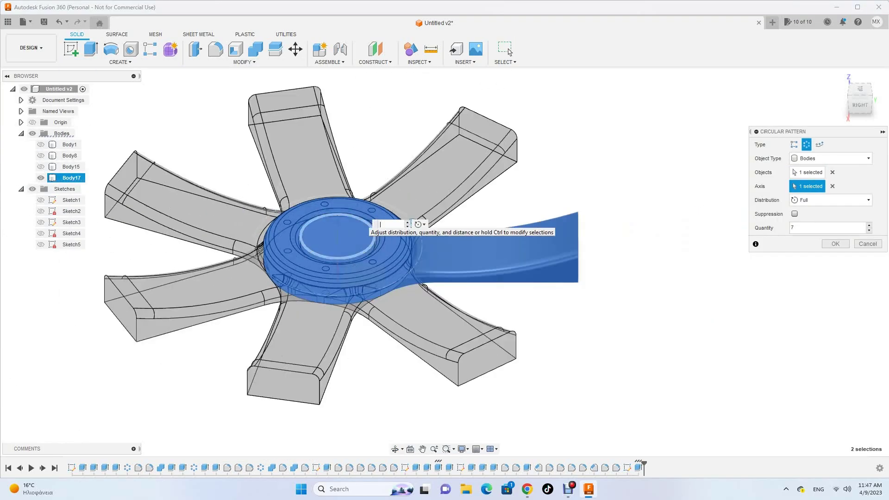
key(Up)
key(Up)
click(860, 89)
click(835, 244)
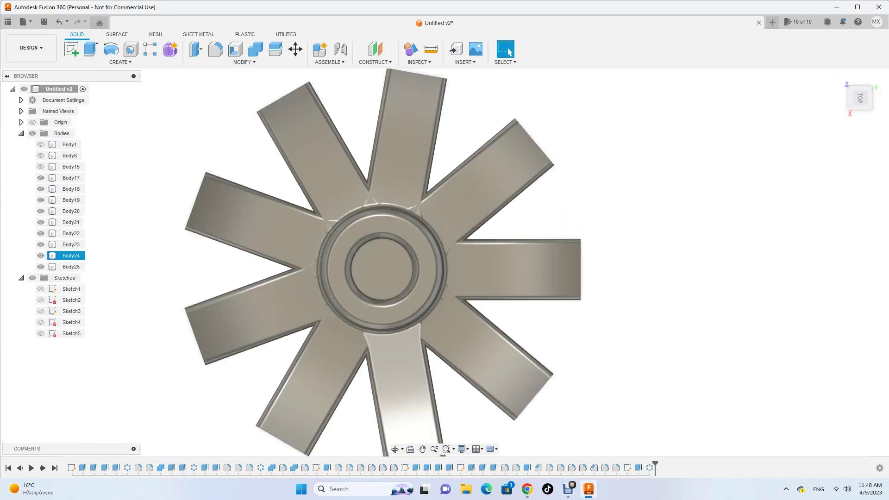
key(ctrl+z)
key(ctrl+z)
click(160, 259)
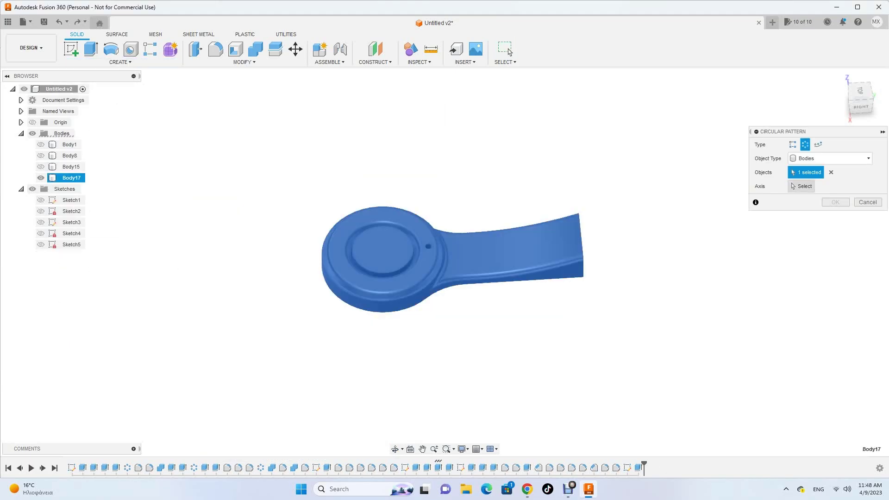
click(411, 223)
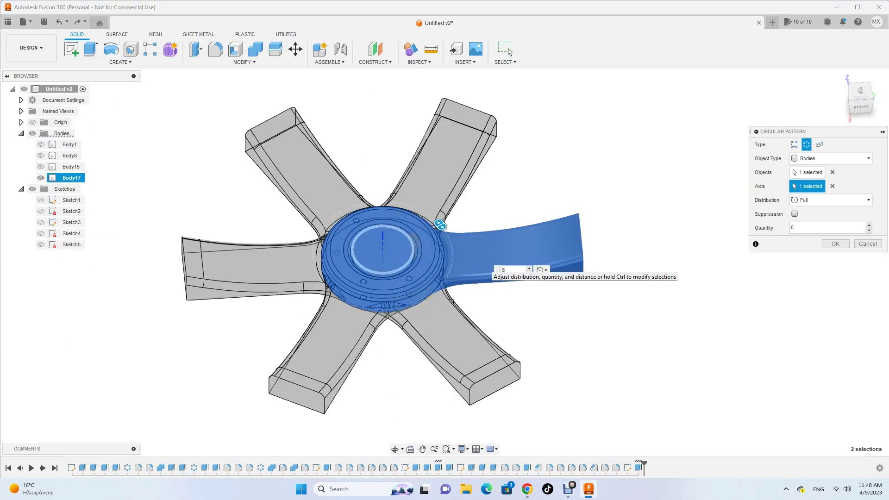
key(Down)
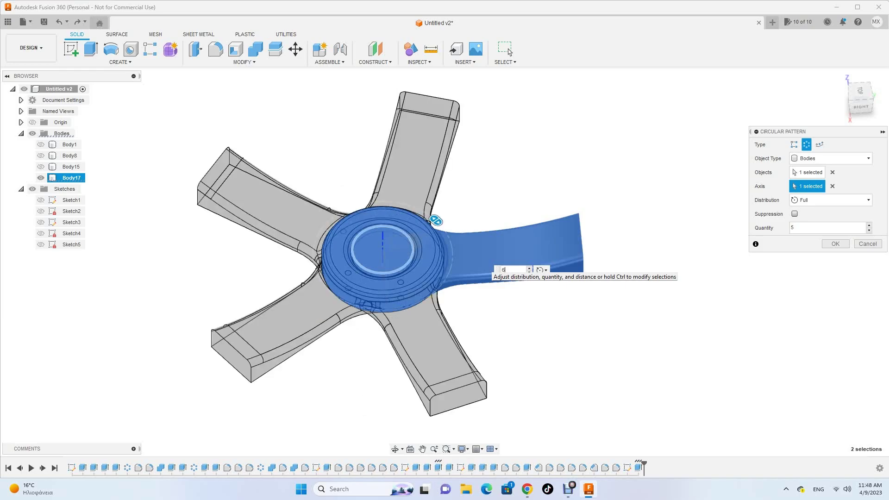
key(Return)
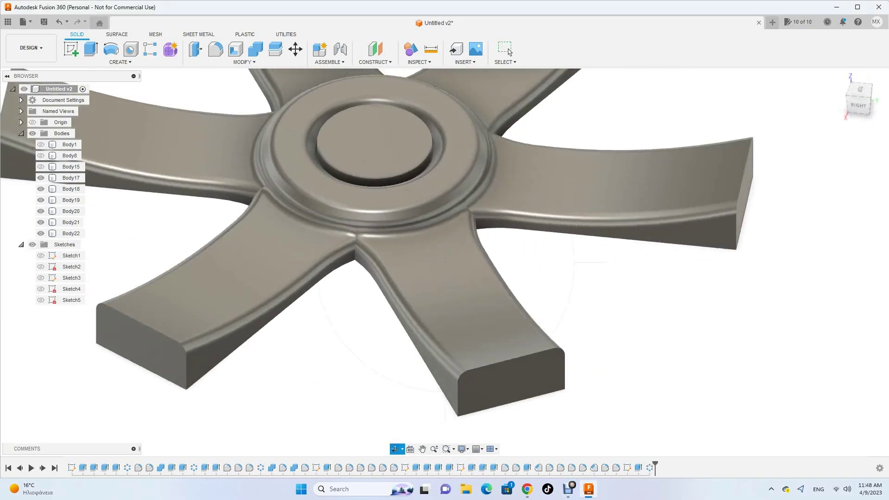
Combine the patterned spokes with the hub into a single body
click(215, 49)
click(255, 49)
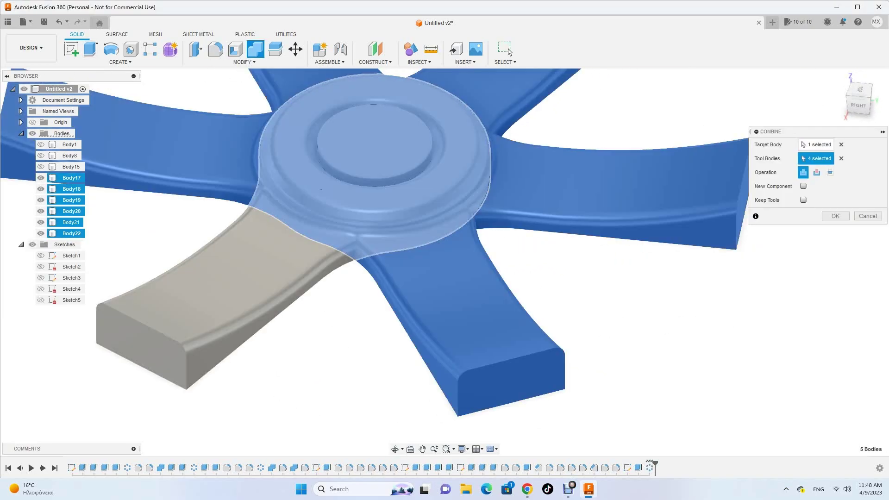
key(Return)
Fillet the spoke-hub junction edges at 1 mm
key(f)
click(354, 246)
text(2)
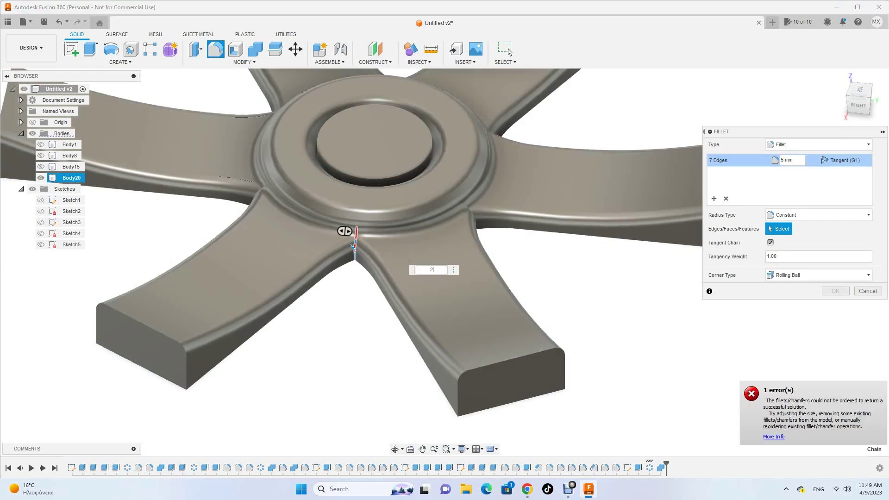
key(BackSpace)
text(1)
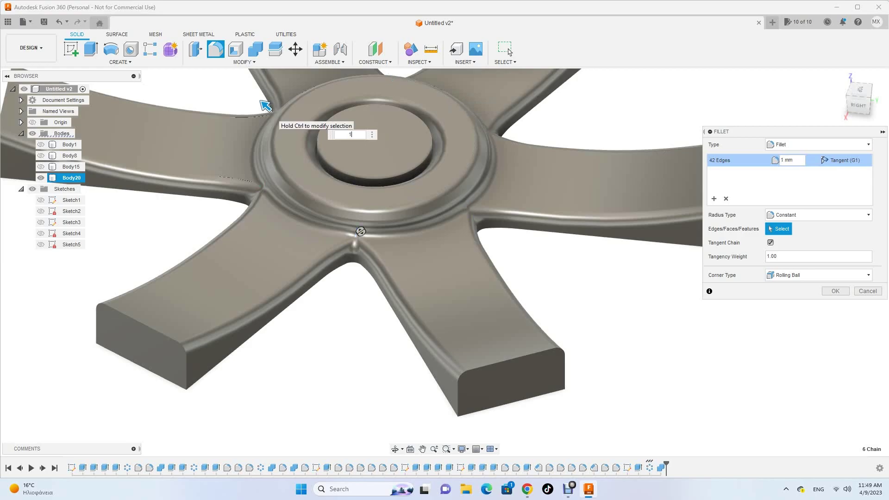
key(Return)
shift+middle_drag(361, 231, 442, 165)
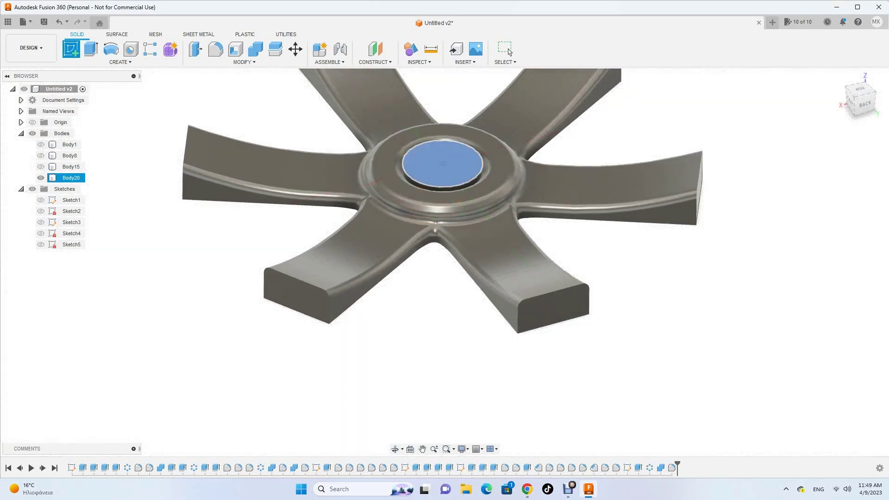
Sketch 'EMX' text on the hub's centre face and extrude it as a cut into the hub
click(442, 164)
click(120, 62)
click(87, 213)
click(467, 304)
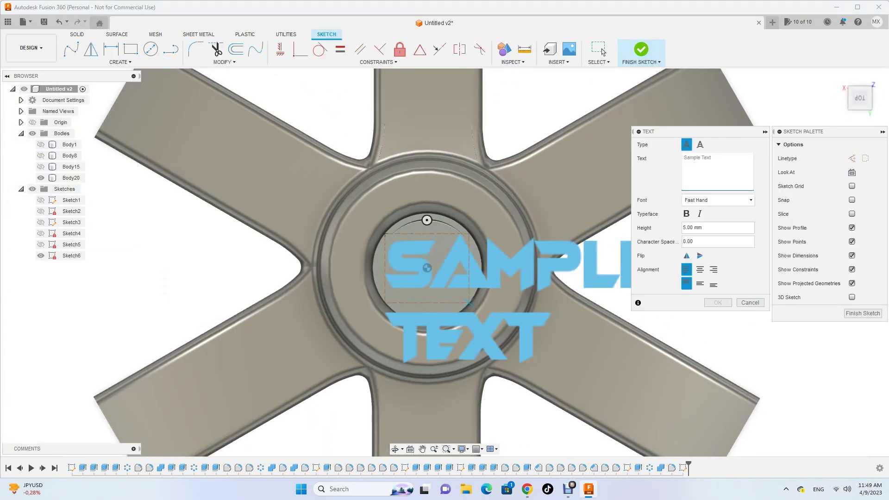
text(emx)
key(Return)
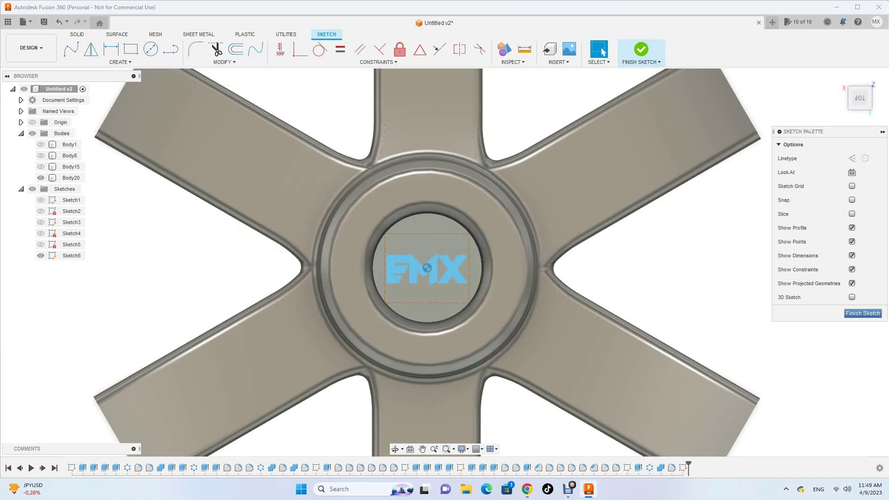
key(e)
key(Return)
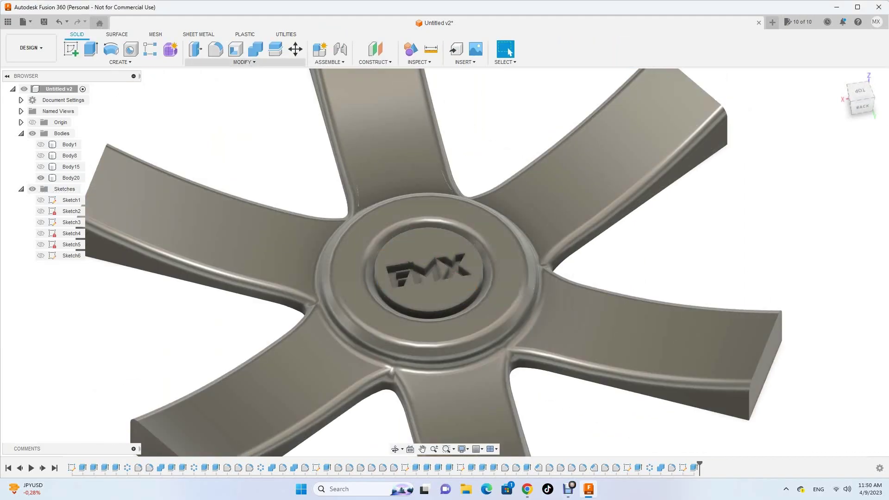
Start a new sketch on the hub ring face
key(ctrl+shift+c)
key(Return)
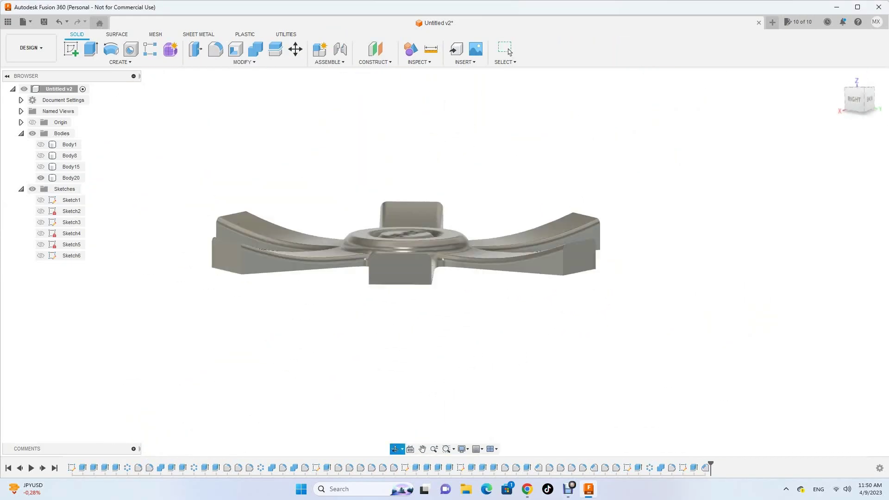
click(444, 215)
Offset the hub circle inward by -1.2 mm and draw a hexagon on it
click(235, 48)
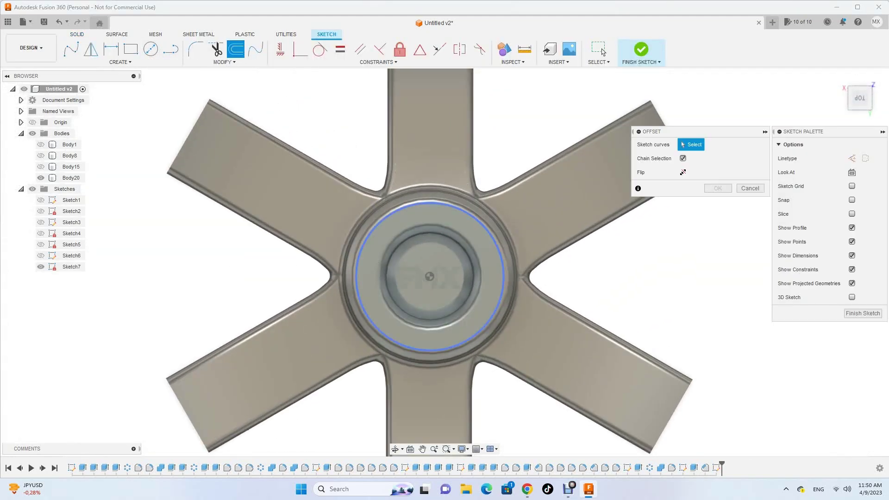
click(419, 203)
text(-1.2)
key(Return)
click(120, 62)
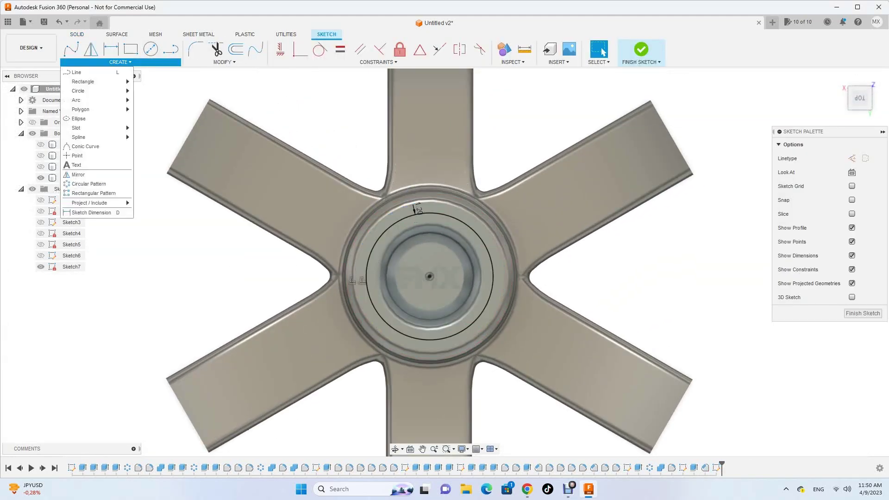
click(157, 109)
key(Return)
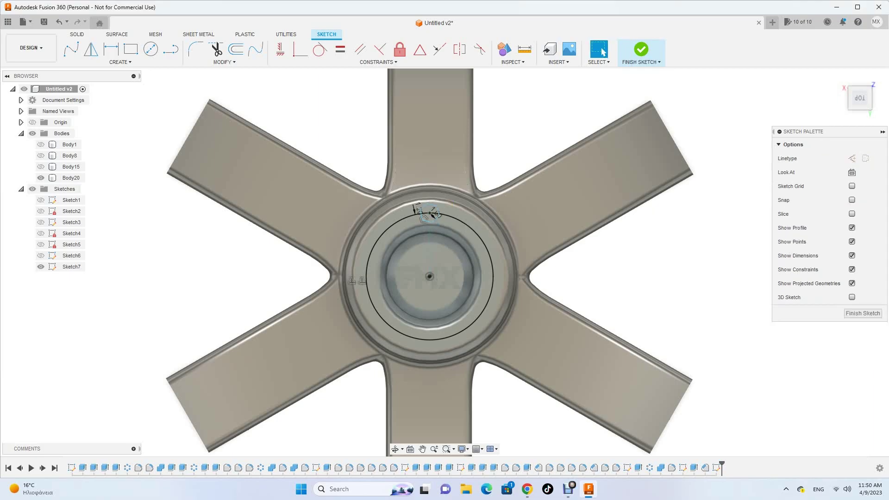
Extrude the hexagon into a lug bolt and round its top edges
key(e)
scroll(435, 221, up, 5)
scroll(435, 221, up, 4)
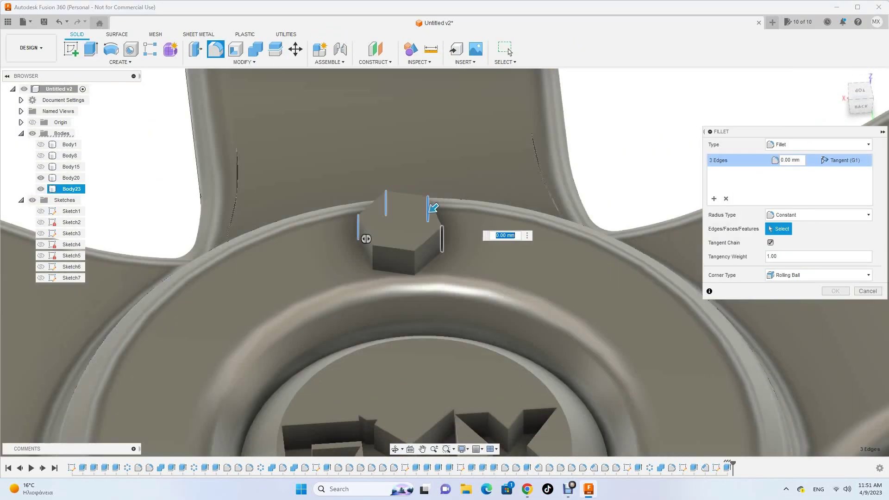
key(Return)
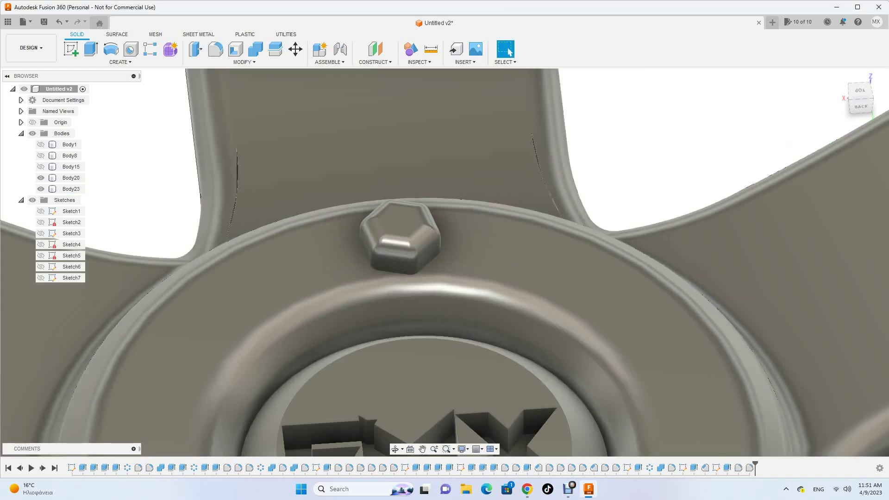
Circular-pattern the hex bolt six times around the hub axis
click(121, 62)
click(157, 259)
scroll(435, 250, down, 5)
click(71, 188)
click(398, 352)
text(6)
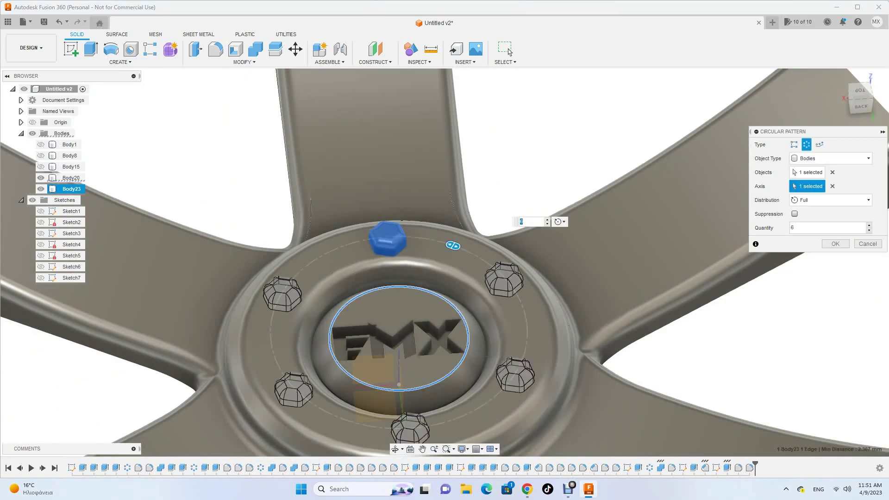
key(Return)
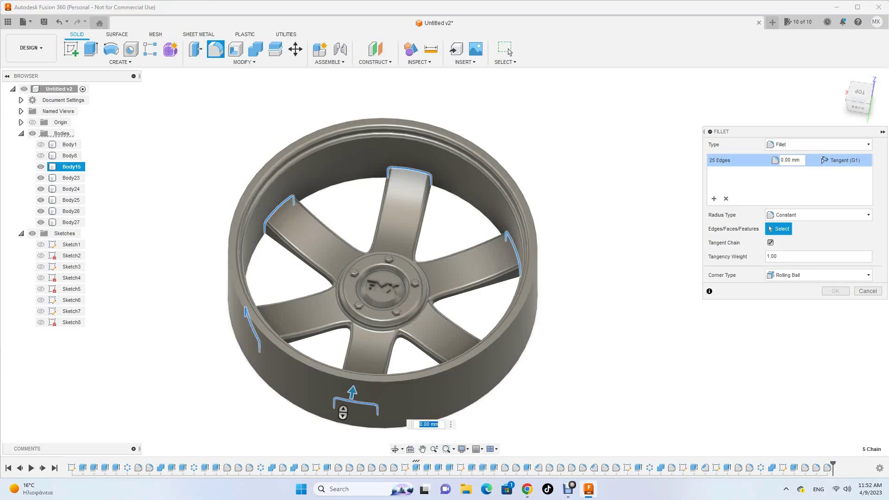
Fillet the spoke-rim junction edges with a 5 mm radius
text(7)
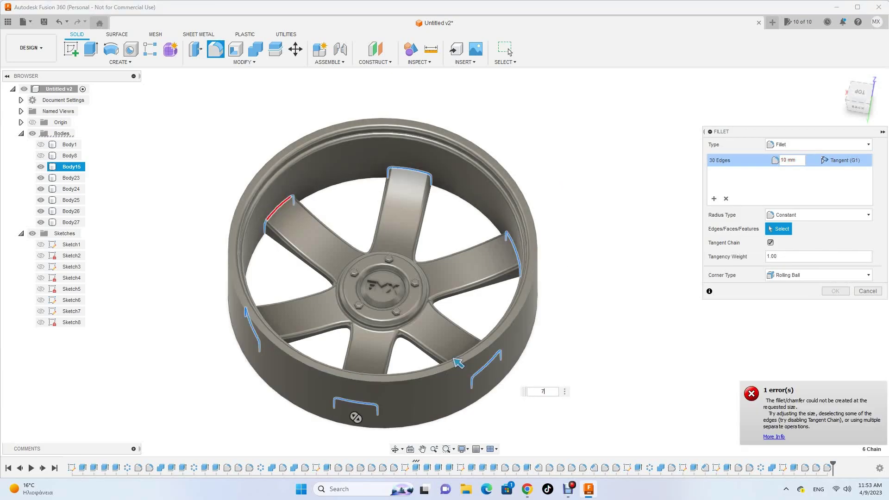
shift+middle_drag(463, 367, 382, 307)
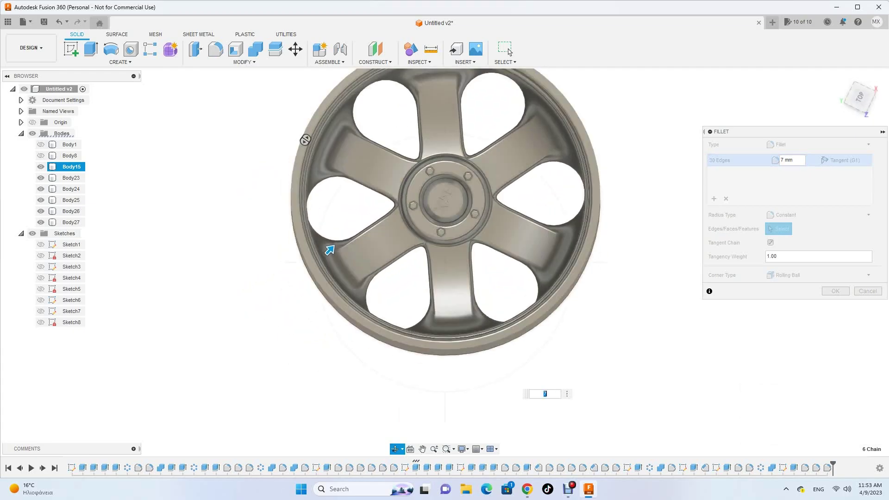
text(2)
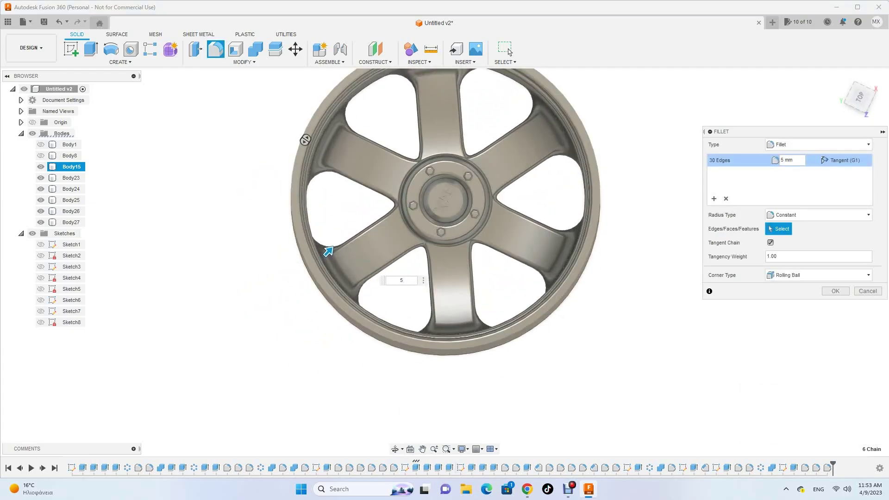
shift+middle_drag(445, 208, 445, 278)
key(Return)
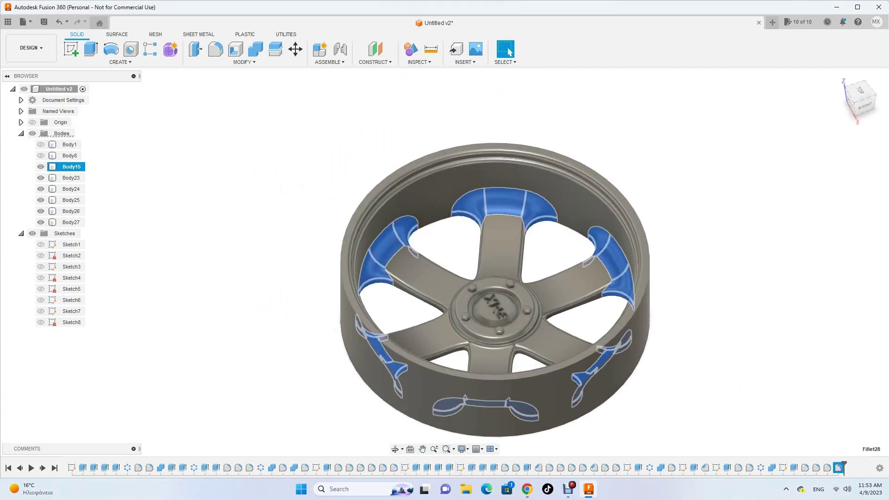
Reopen an earlier fillet from the timeline to review it, closing without changes
double_click(415, 467)
key(Escape)
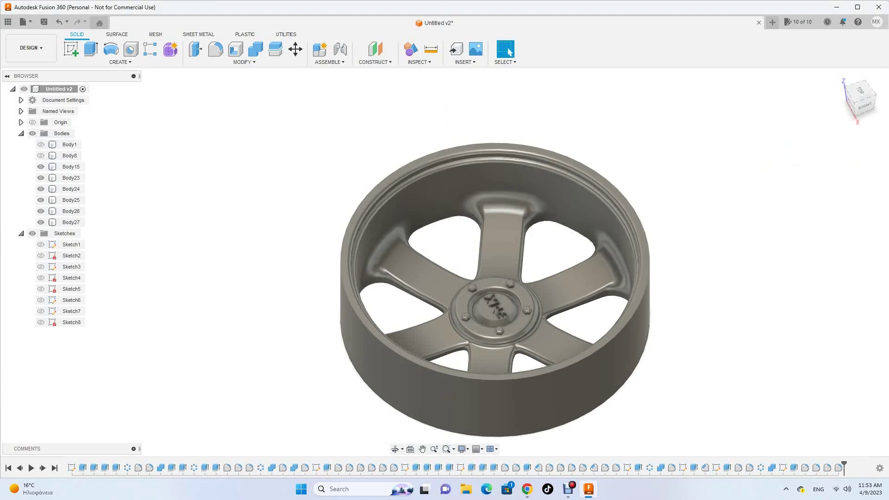
mouse_move(463, 231)
shift+middle_down()
mouse_move(463, 116)
mouse_move(445, 254)
mouse_move(444, 208)
shift+middle_up()
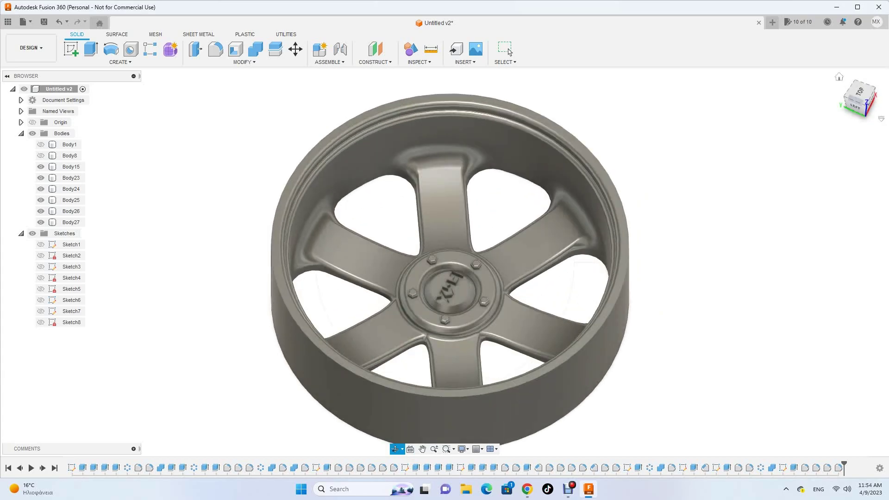
Sketch a line on the wheel's face and finish the sketch
click(71, 49)
click(437, 247)
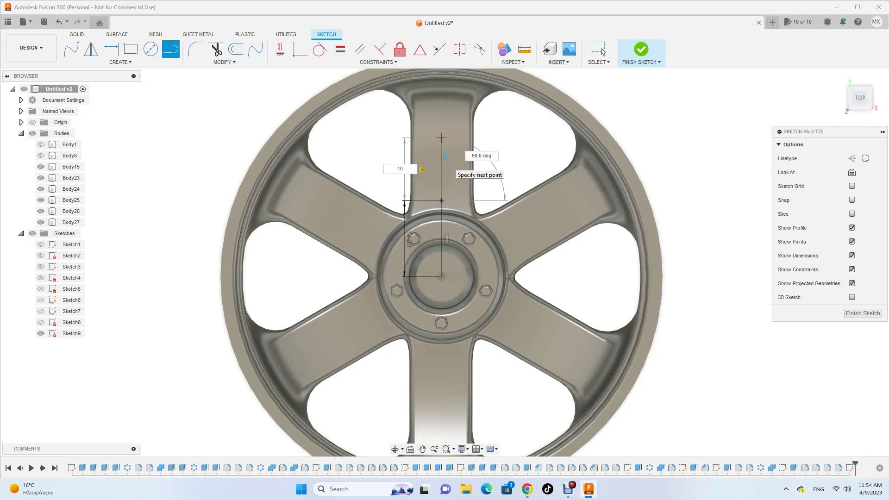
key(Return)
click(641, 48)
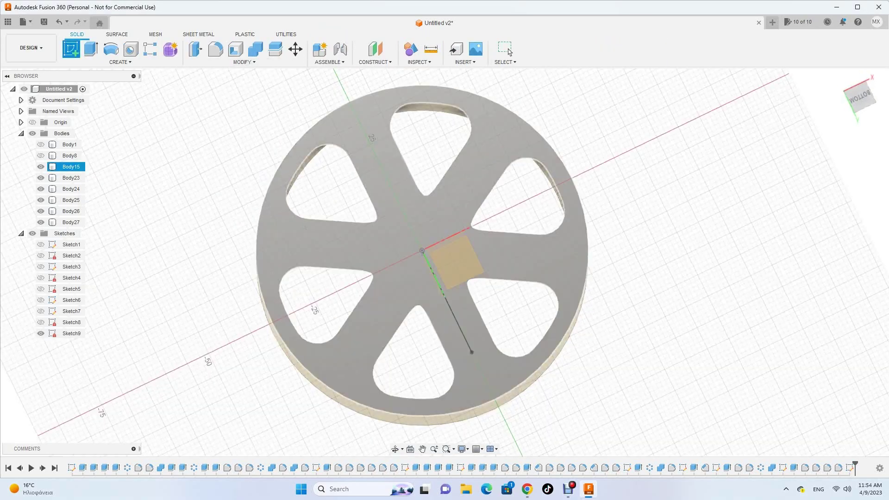
Sketch a circle around the wheel and extrude it -21 mm, joined to the wheel
click(456, 261)
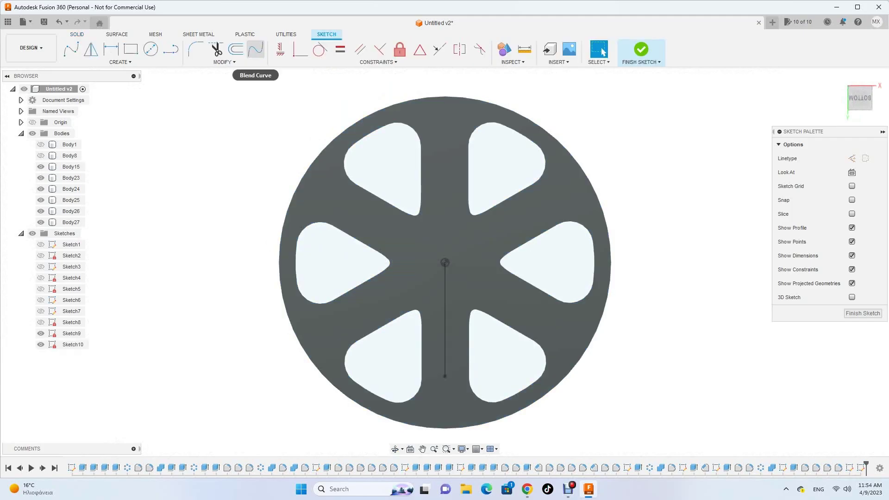
click(234, 49)
click(421, 251)
click(356, 106)
click(638, 50)
text(e)
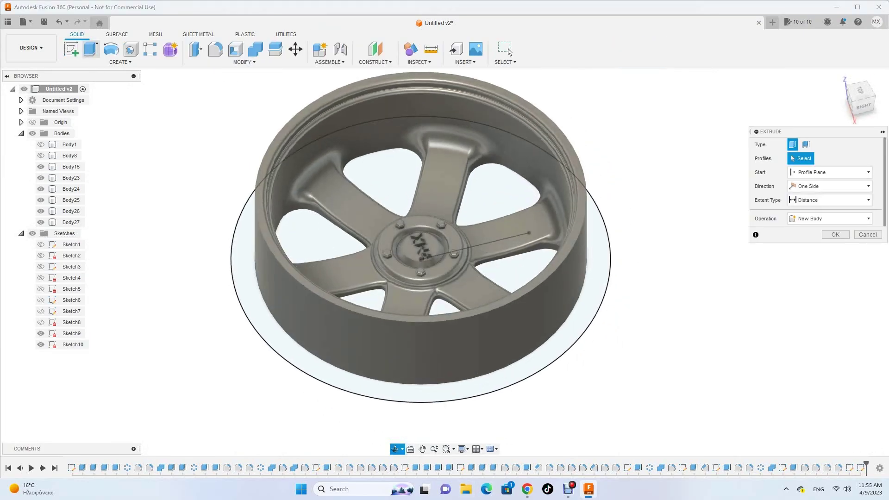
text(-21)
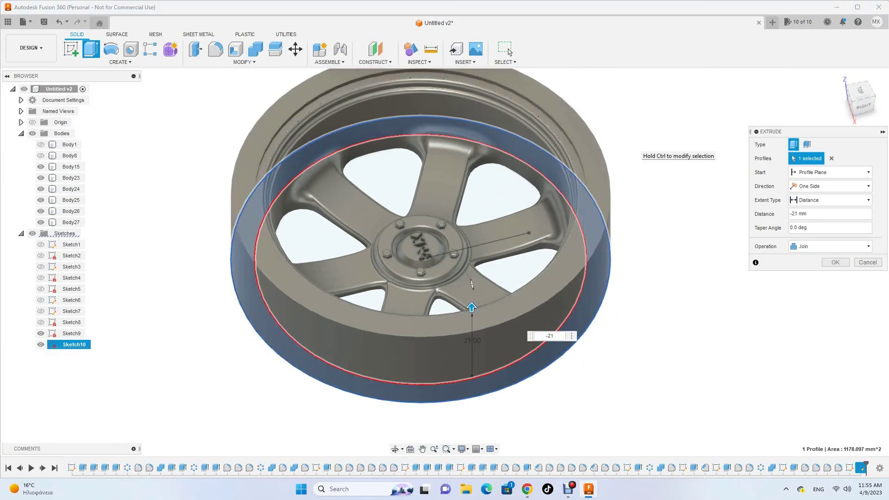
key(Return)
Fillet the new band's top rim edge
key(f)
click(354, 134)
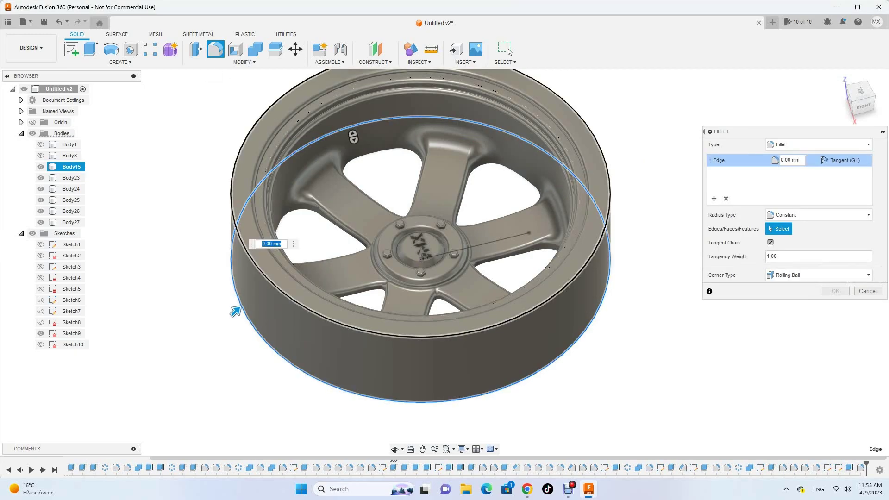
text(2)
key(Return)
scroll(250, 214, down, 3)
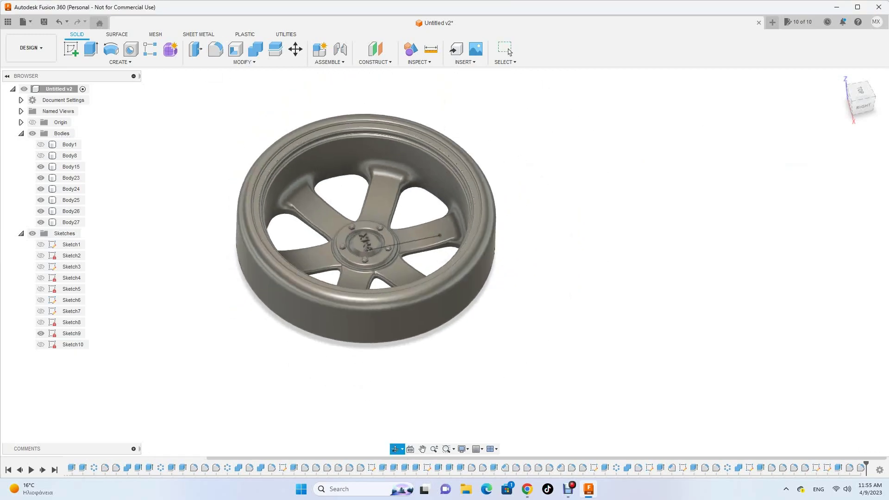
click(862, 106)
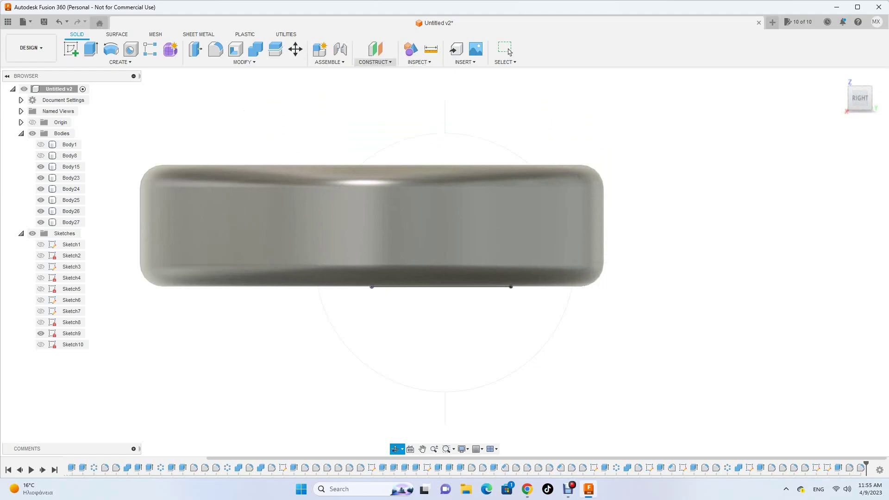
Add a construction plane tangent to the rim's outer face
click(375, 61)
click(391, 114)
key(Return)
Sketch two curved groove lines on the construction plane
click(71, 48)
click(370, 222)
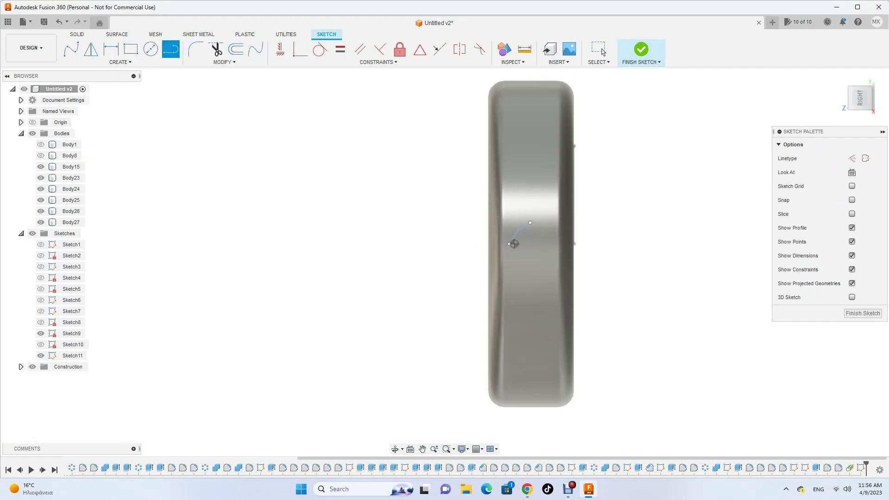
scroll(555, 222, up, 5)
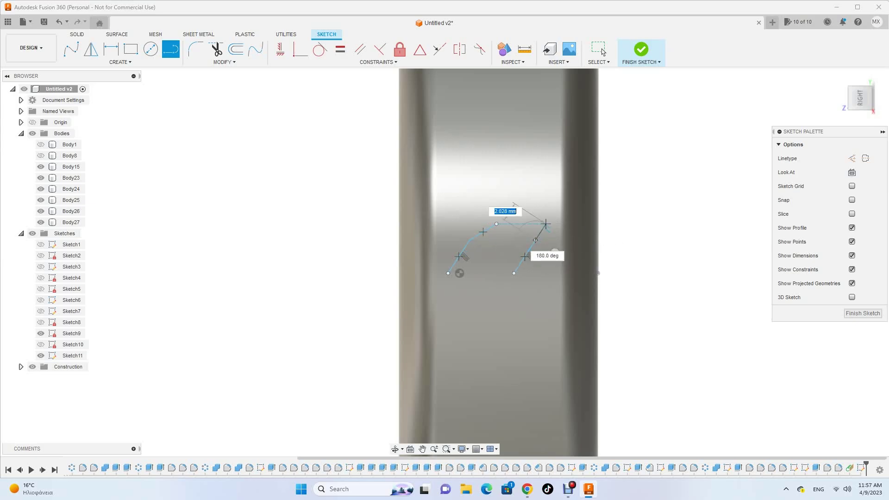
click(469, 240)
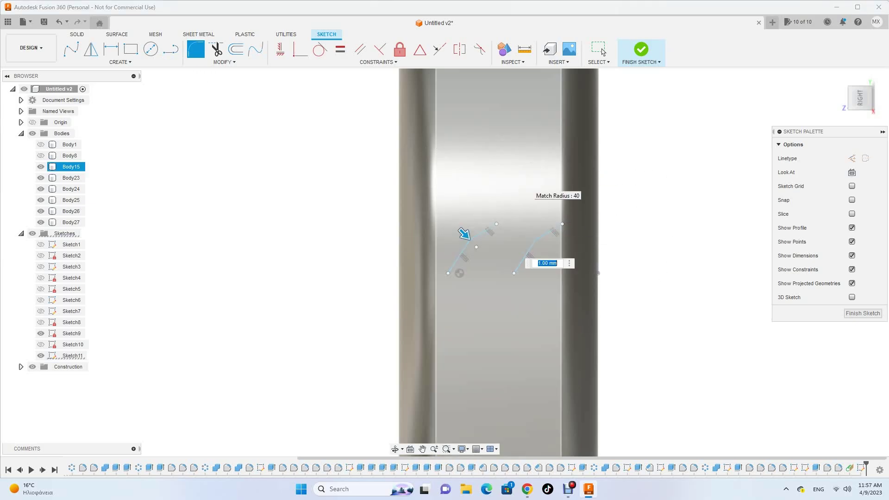
key(l)
click(641, 51)
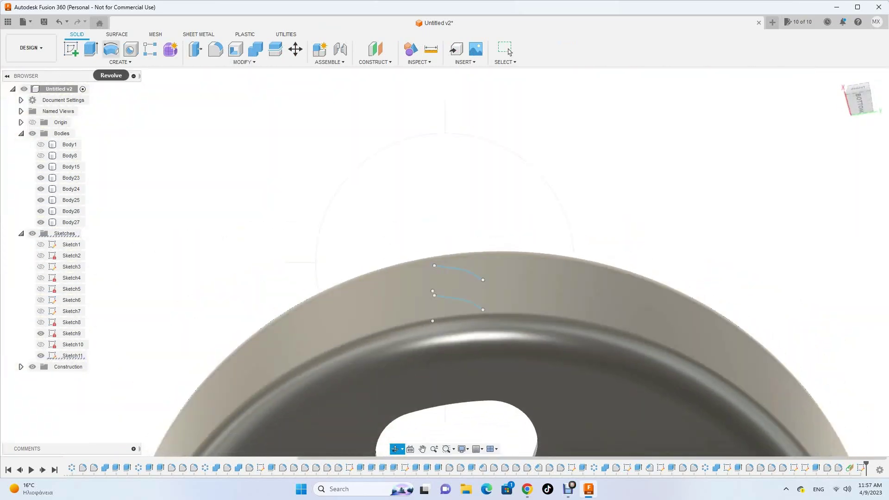
Thin-extrude both Sketch11 groove curves -2 mm as a cut into the rim
key(e)
click(458, 298)
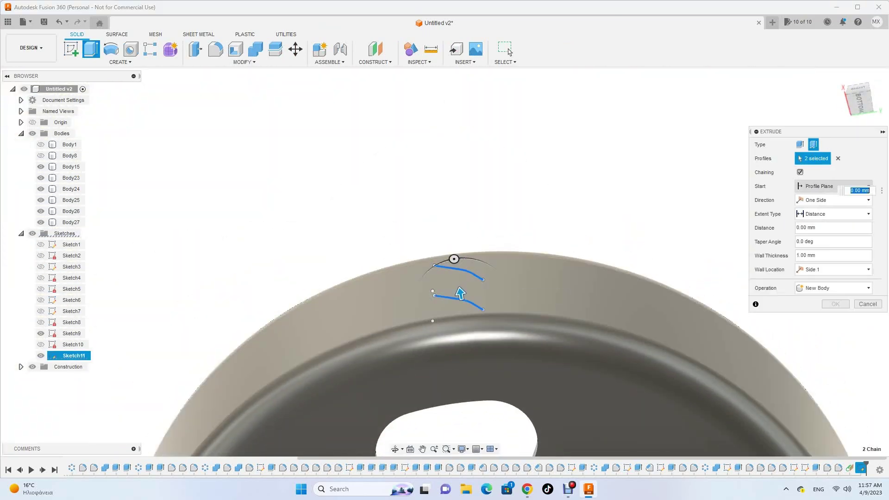
key(Down)
key(Return)
click(460, 297)
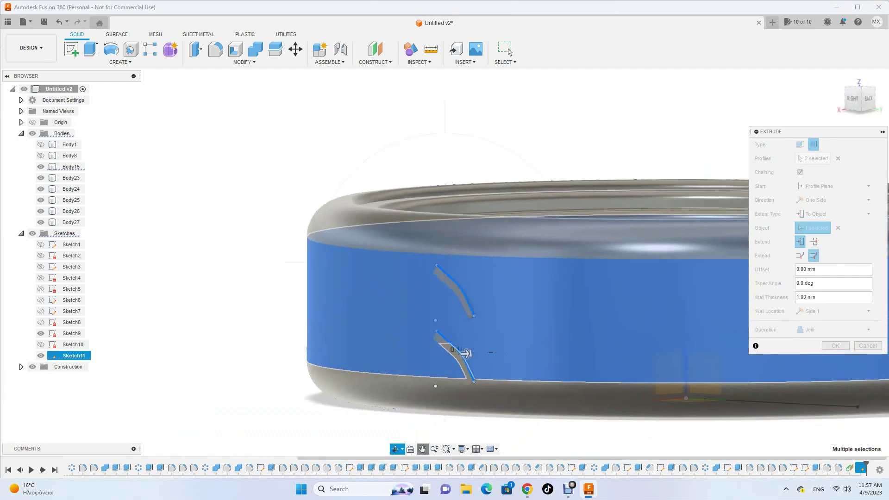
click(833, 185)
key(Return)
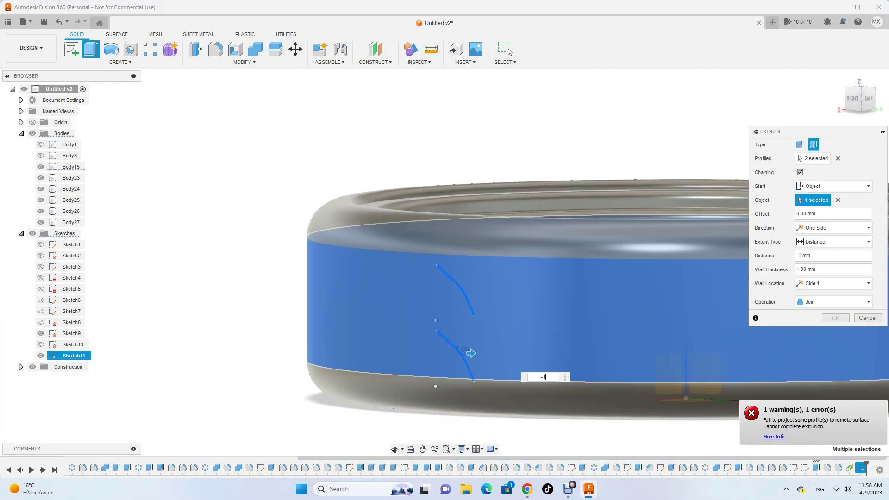
key(Escape)
key(e)
click(73, 355)
text(-2)
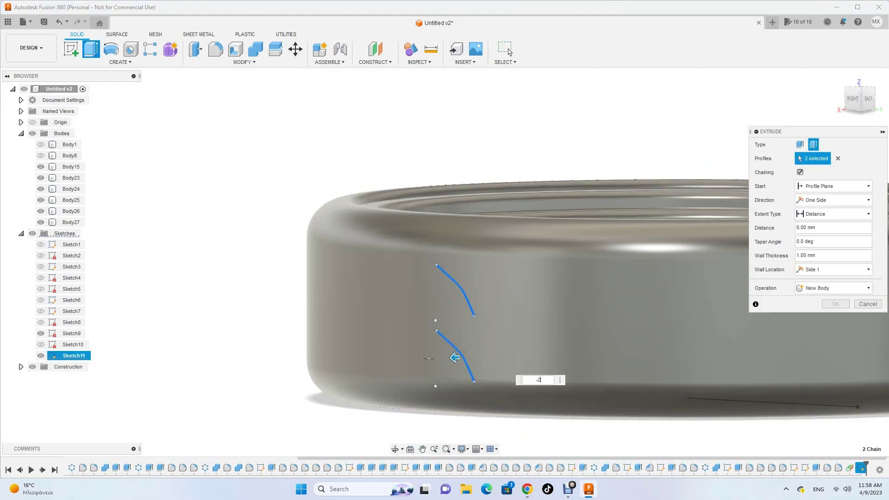
key(Return)
Fillet the edges of both tread grooves
scroll(451, 255, up, 3)
key(f)
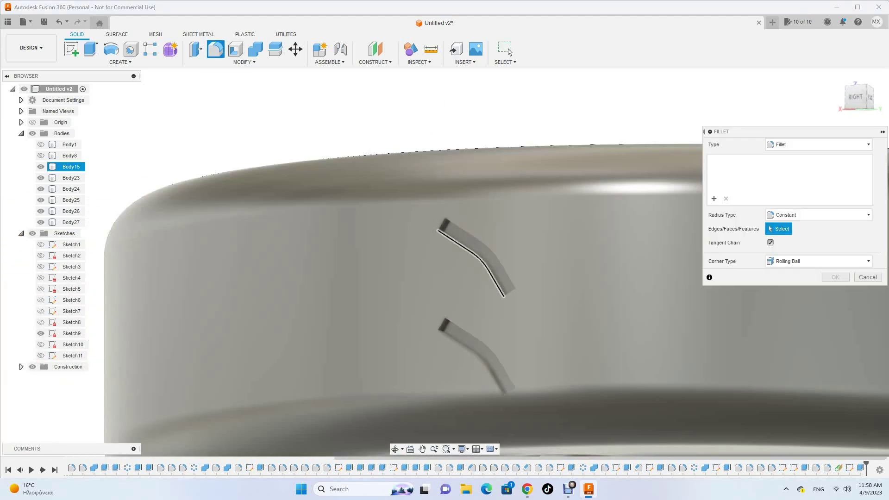
scroll(451, 255, up, 5)
scroll(451, 228, down, 3)
click(569, 355)
scroll(581, 343, down, 3)
scroll(573, 397, up, 5)
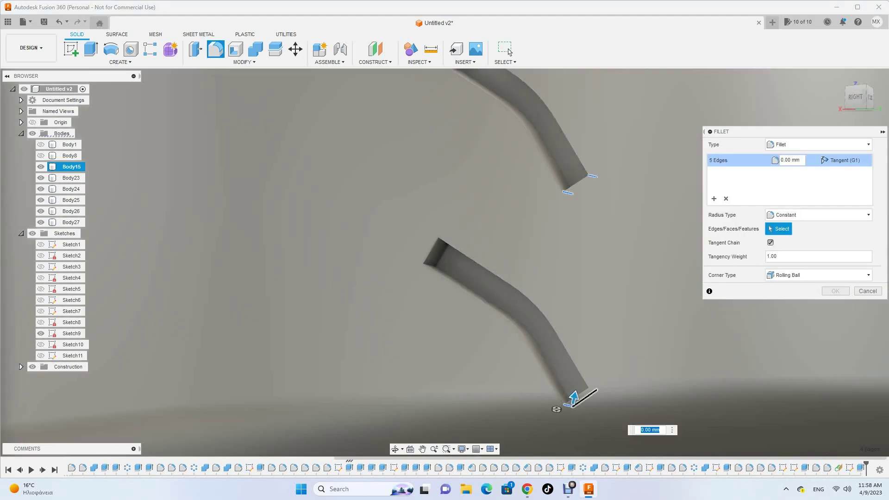
scroll(459, 240, down, 5)
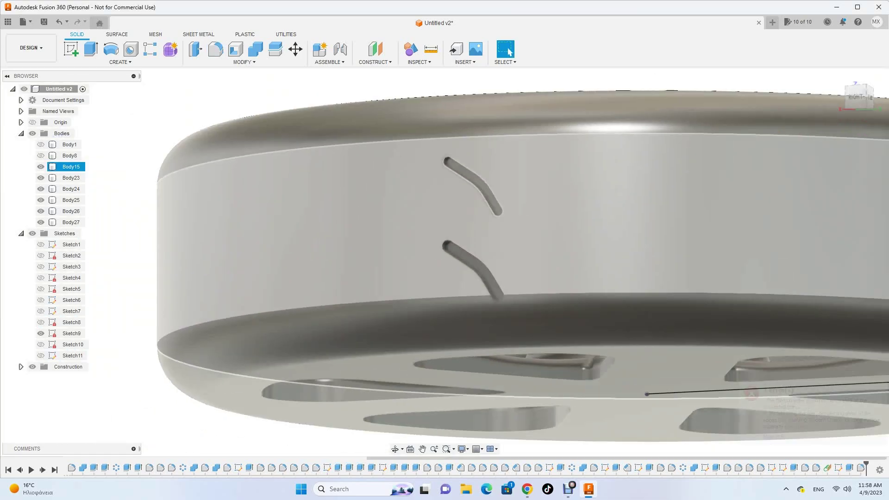
click(488, 209)
text(0.5)
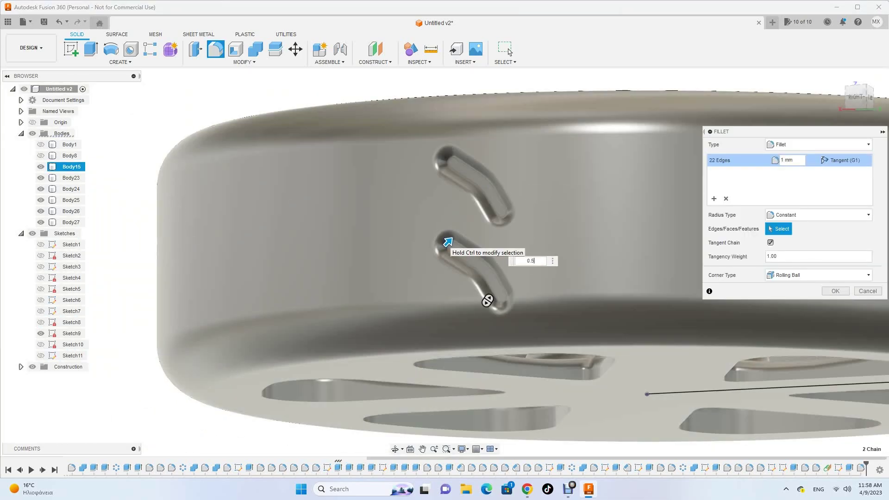
key(Return)
Set up a circular pattern of the groove faces
click(120, 61)
click(204, 259)
scroll(482, 181, up, 2)
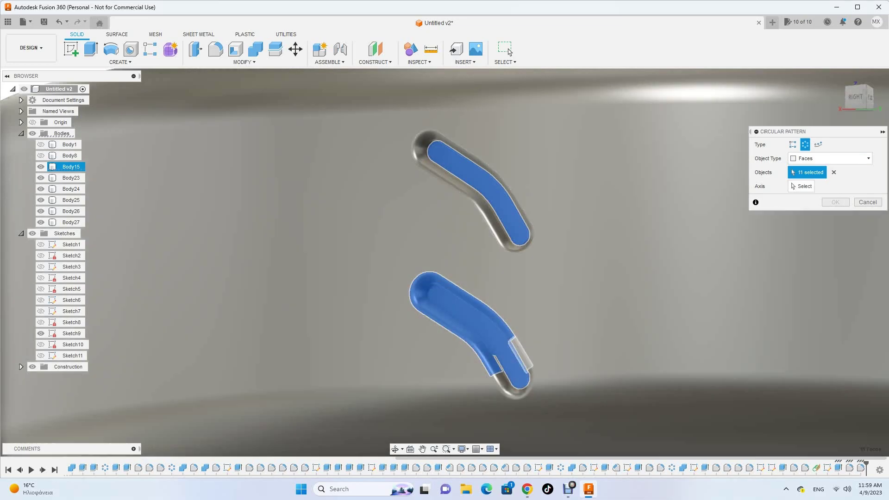
Circular-pattern the groove pair around the rim edge axis with quantity 30
shift+middle_drag(463, 259, 463, 250)
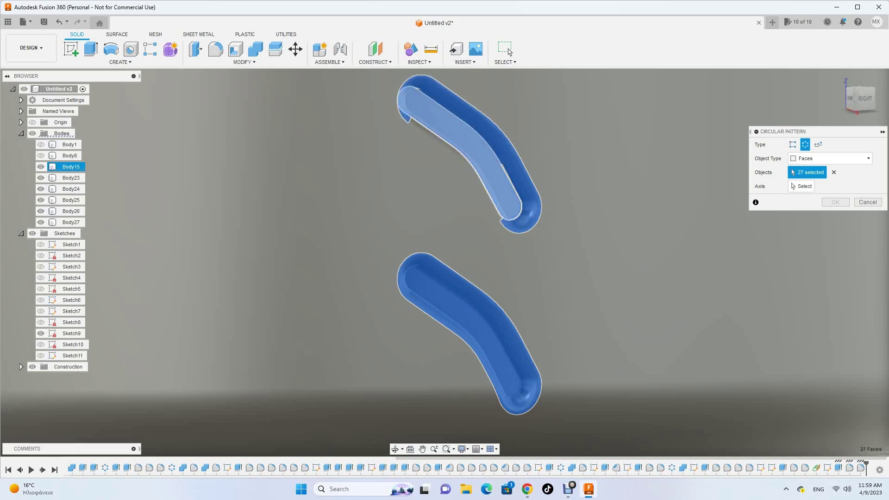
scroll(463, 250, up, 3)
scroll(462, 250, down, 3)
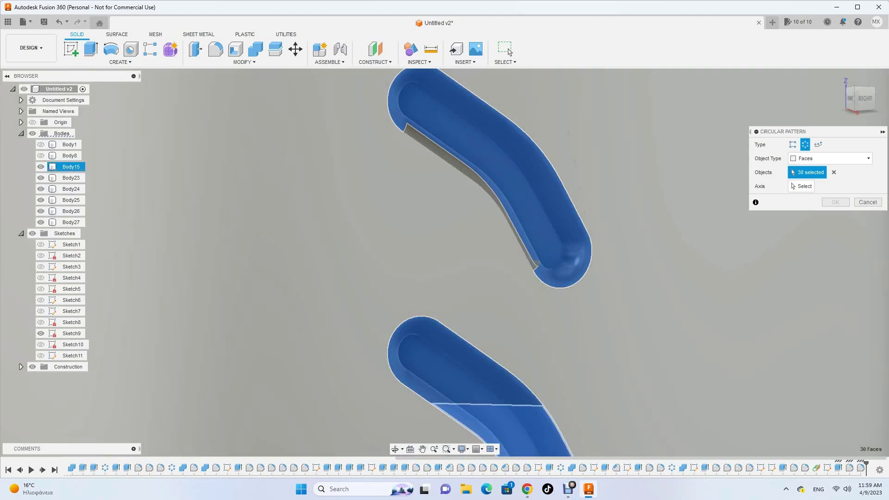
shift+middle_drag(463, 250, 486, 240)
scroll(532, 259, down, 5)
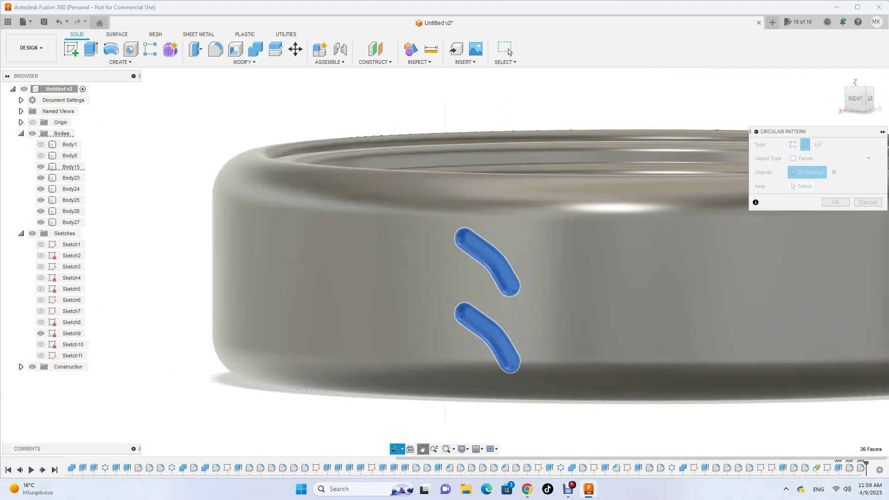
scroll(532, 259, down, 3)
click(532, 259)
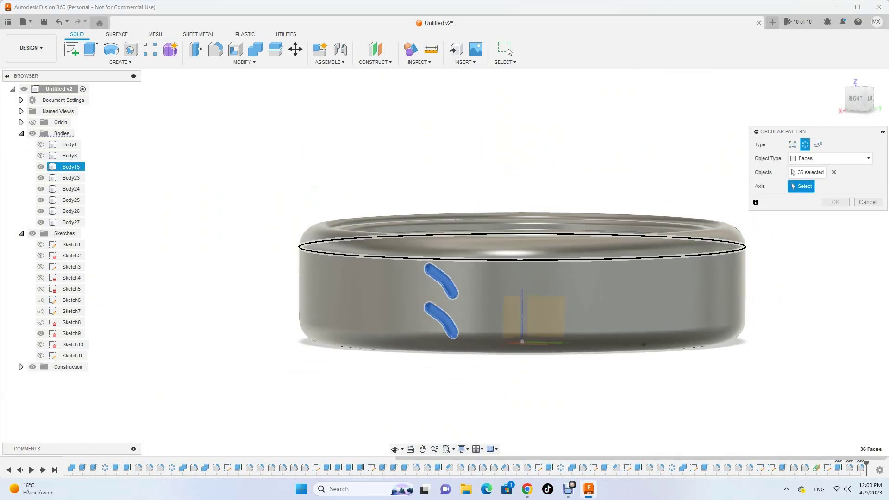
text(30)
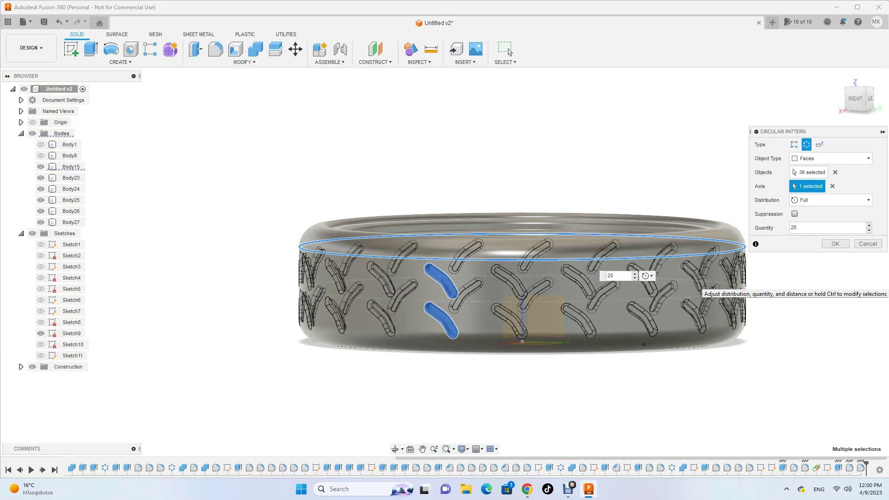
key(Return)
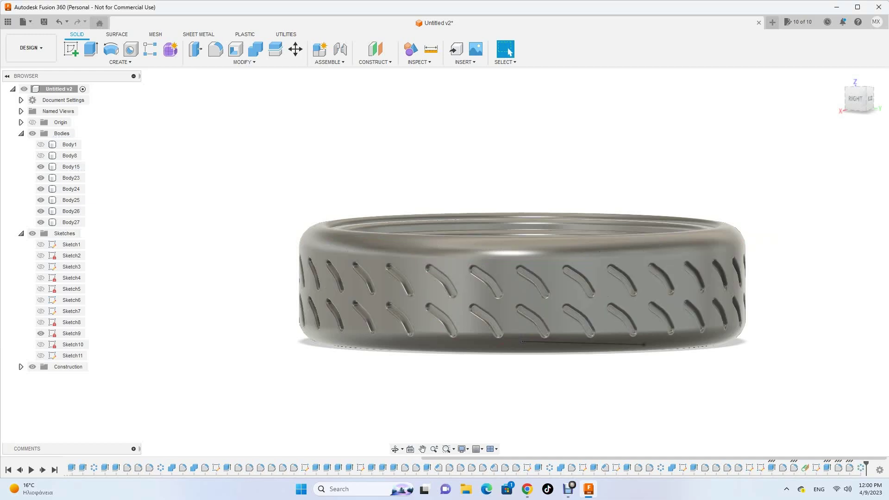
Orbit and zoom to inspect the patterned tread from a low angle
click(395, 448)
drag(444, 185, 444, 347)
mouse_move(444, 277)
mouse_down()
mouse_move(444, 208)
mouse_move(444, 301)
mouse_move(444, 208)
mouse_move(444, 241)
mouse_up()
scroll(417, 278, up, 3)
scroll(416, 278, down, 3)
scroll(445, 278, up, 3)
Split the body with a short line sketched on the hub face, then toggle Body15's visibility
click(71, 48)
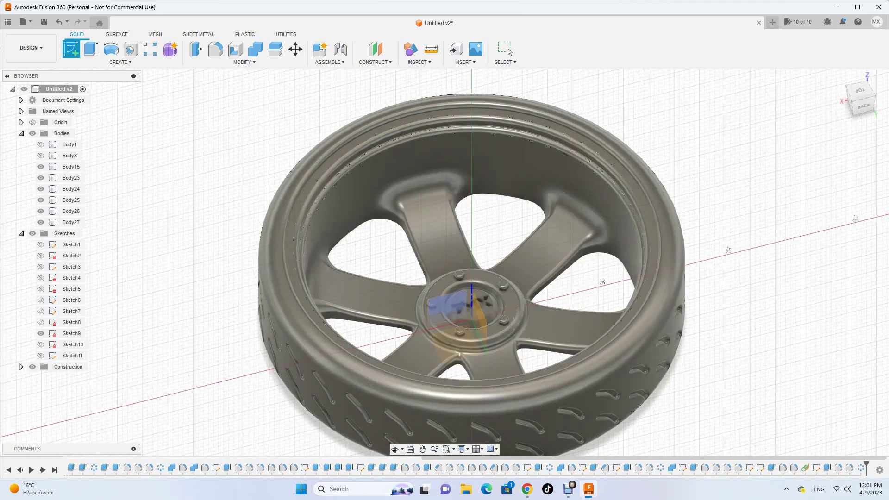
click(467, 306)
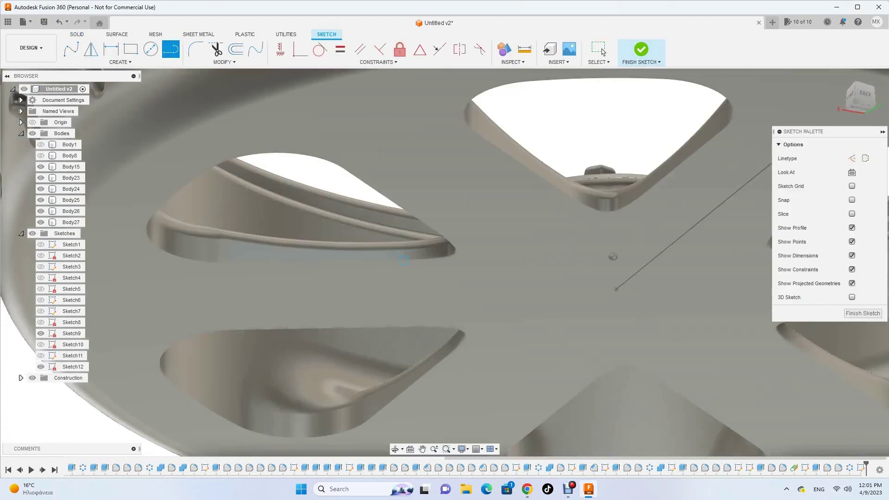
click(402, 255)
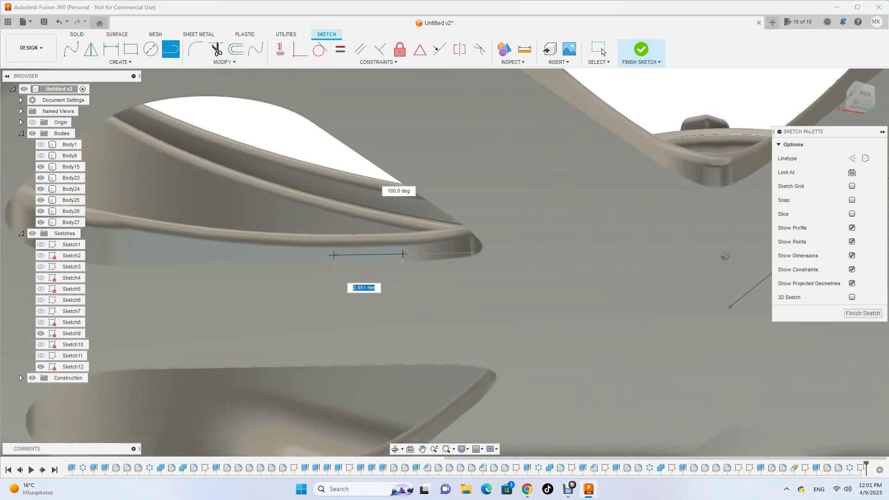
key(Escape)
click(640, 48)
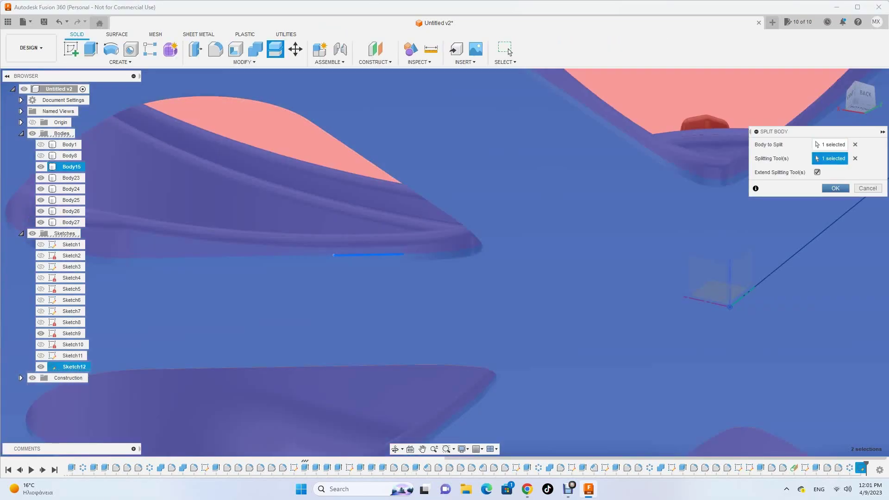
key(Return)
click(41, 167)
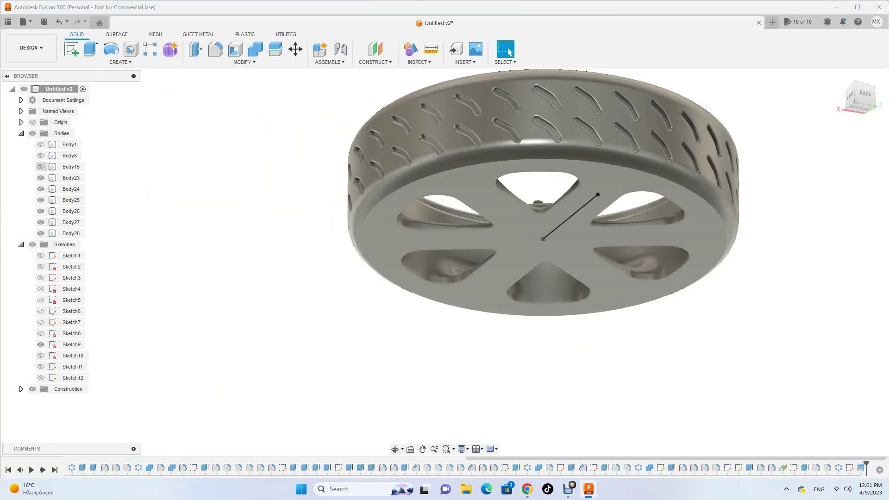
Join Body23–Body28 into target Body15, then orbit to check the wheel
click(255, 48)
click(555, 240)
click(70, 189)
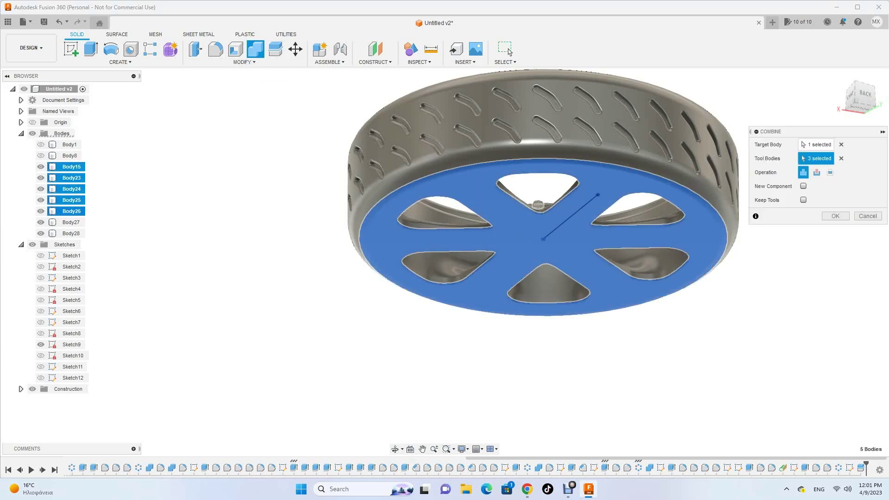
shift+click(71, 234)
click(836, 216)
shift+middle_drag(510, 52, 509, 52)
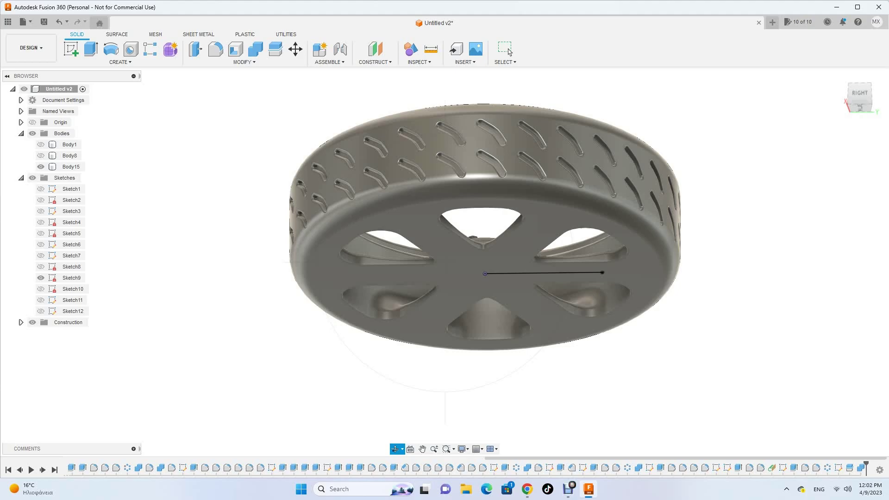
shift+middle_drag(509, 52, 509, 52)
key(Return)
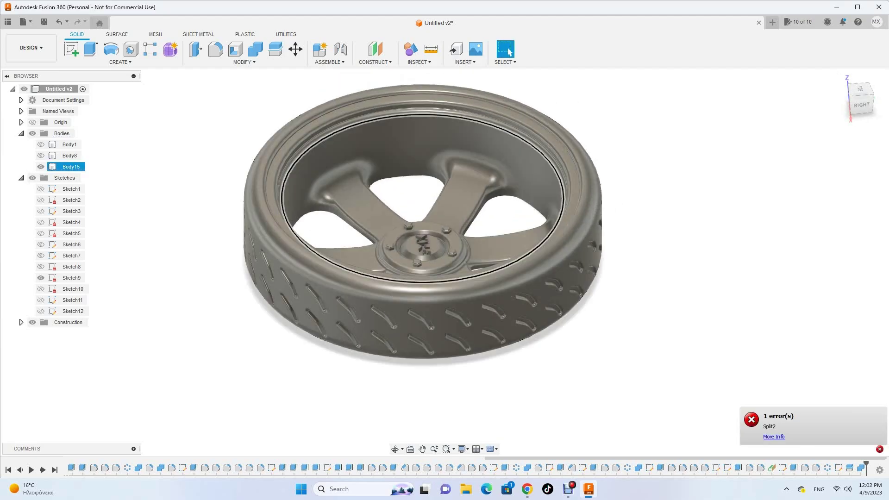
key(Escape)
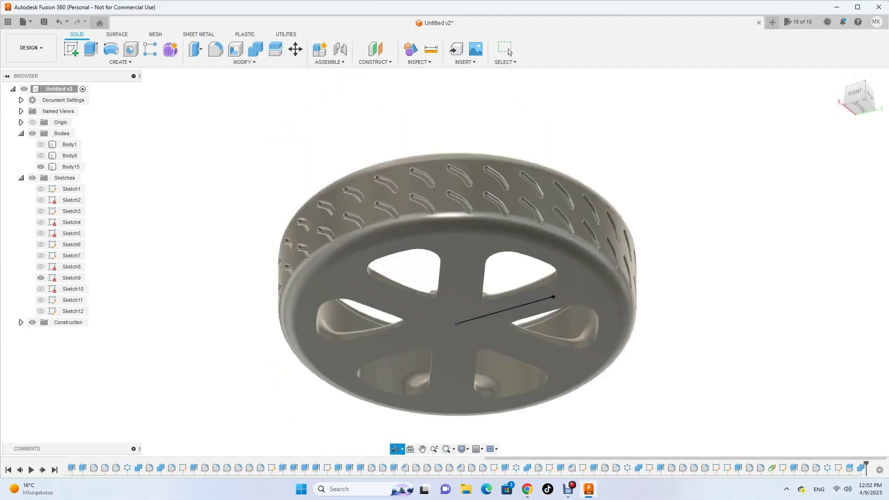
Split the tyre ring off the wheel along an 80 mm centred circle on the underside
key(o)
key(c)
click(444, 262)
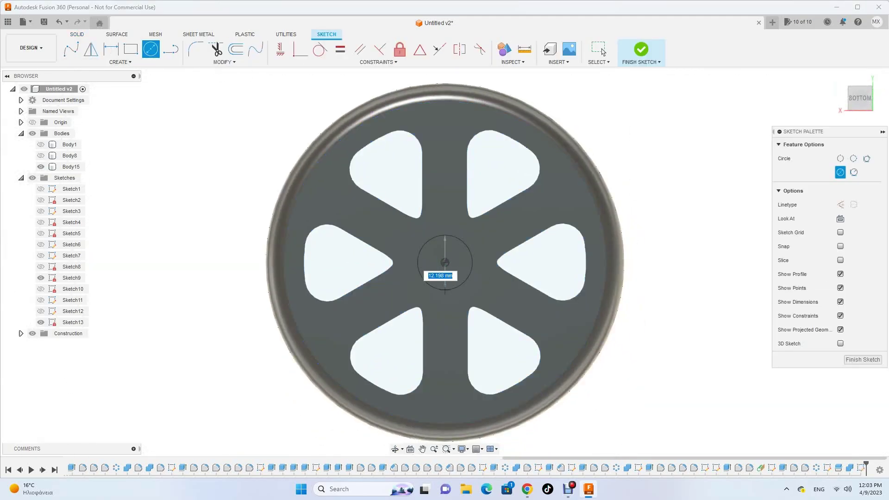
key(Return)
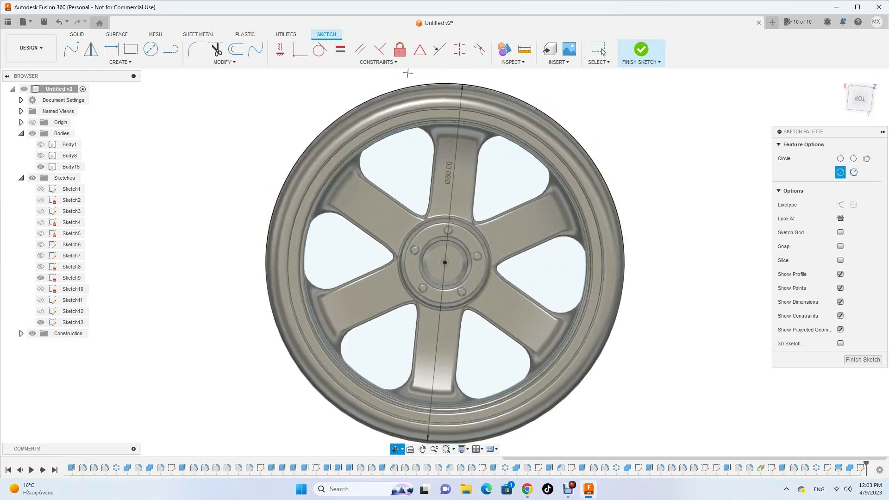
click(863, 359)
click(276, 49)
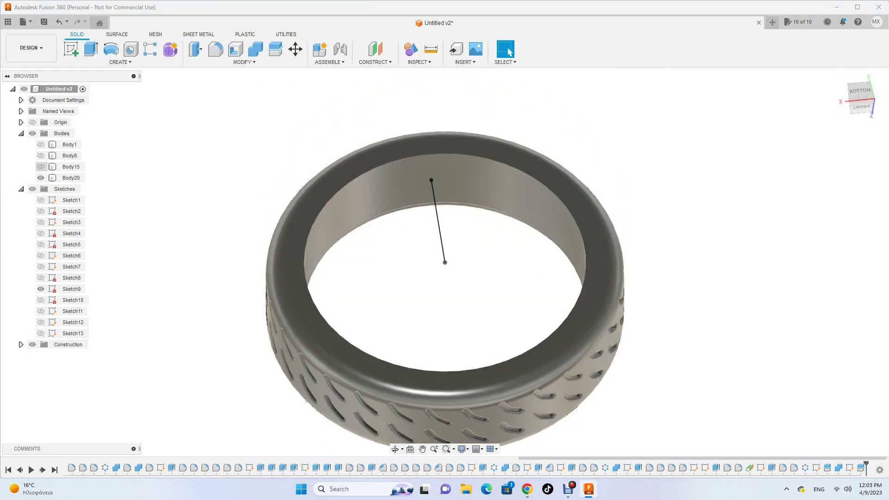
key(Escape)
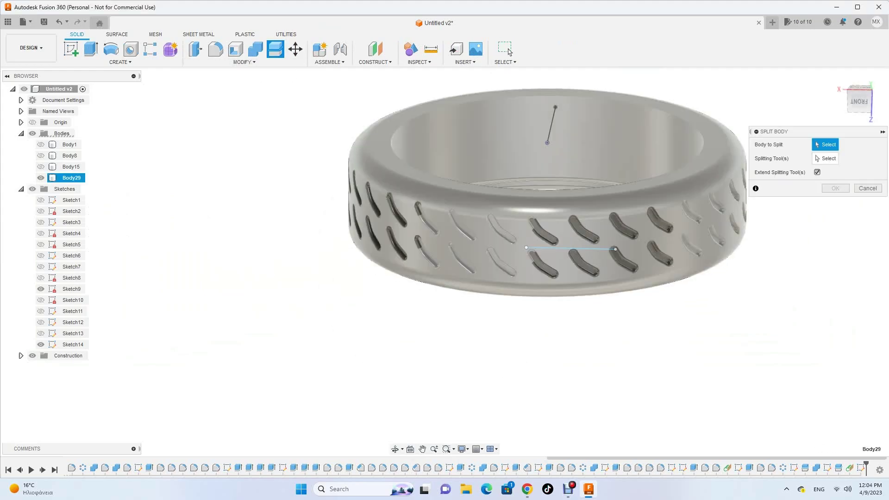
Move the lower tyre half 4 mm apart in Z
key(m)
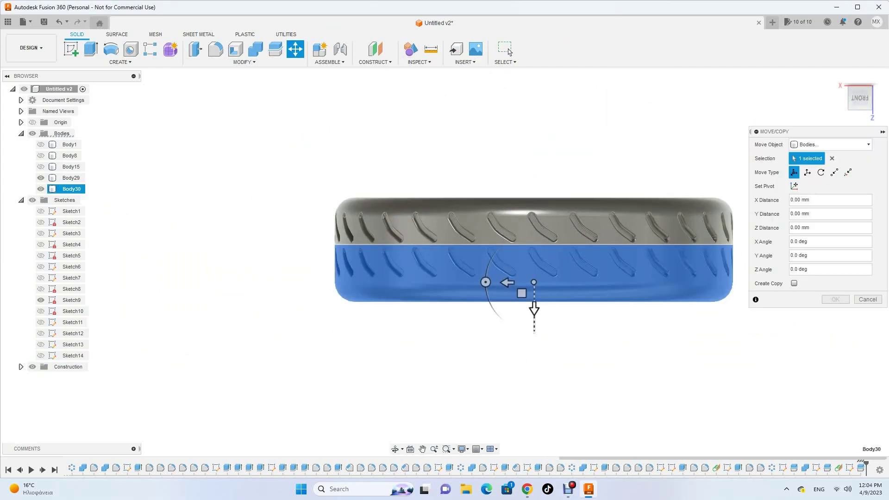
key(Return)
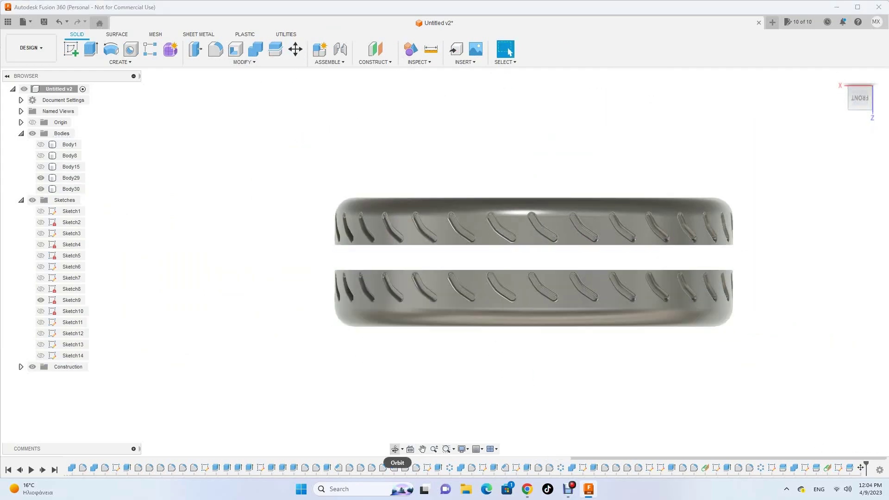
key(e)
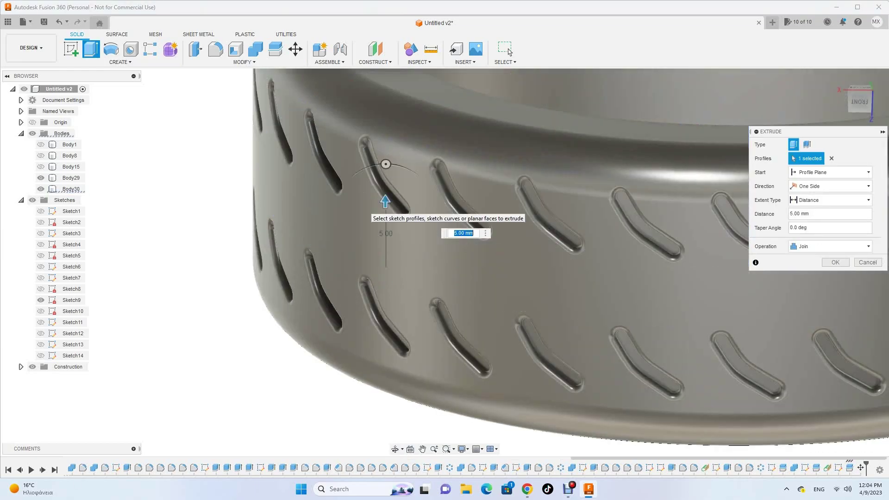
Move Body15 -3 mm in Z, extrude the face 3 mm, and combine Body15 with Body30
key(m)
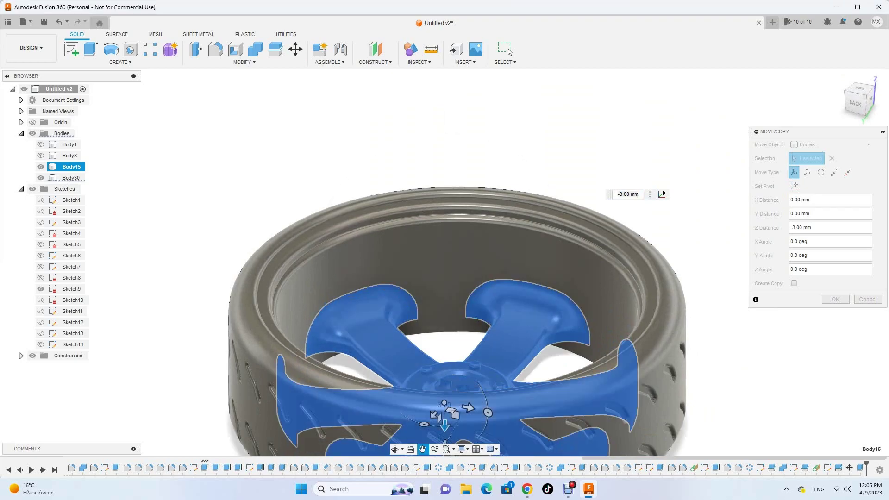
key(Return)
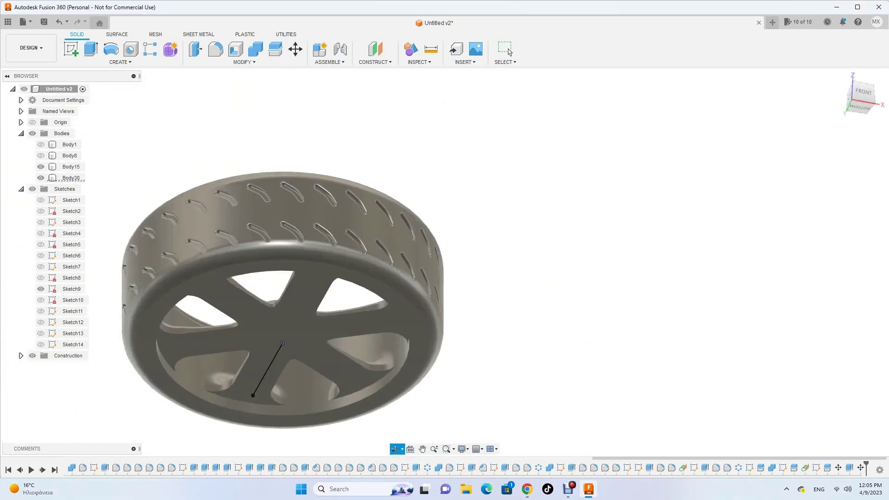
key(e)
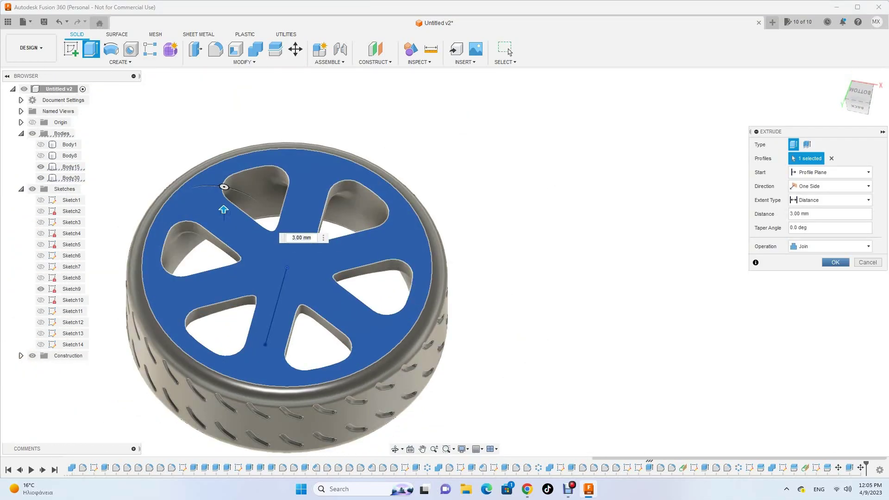
key(Return)
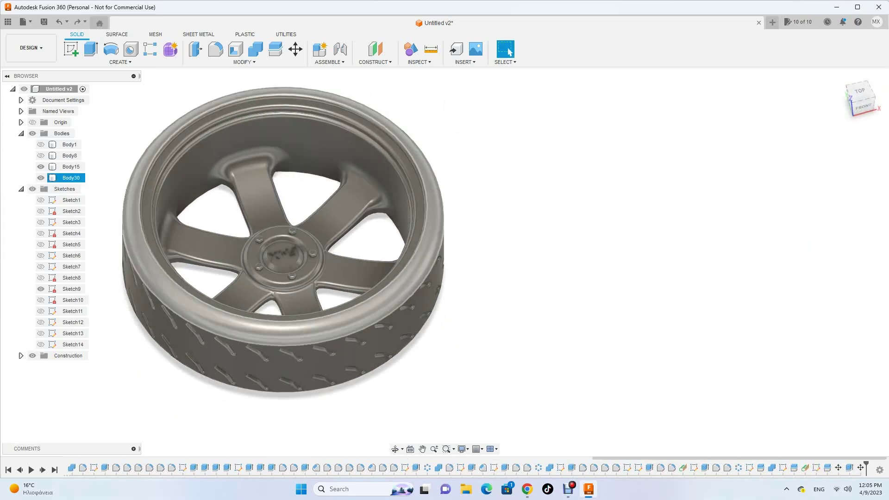
key(c)
key(Return)
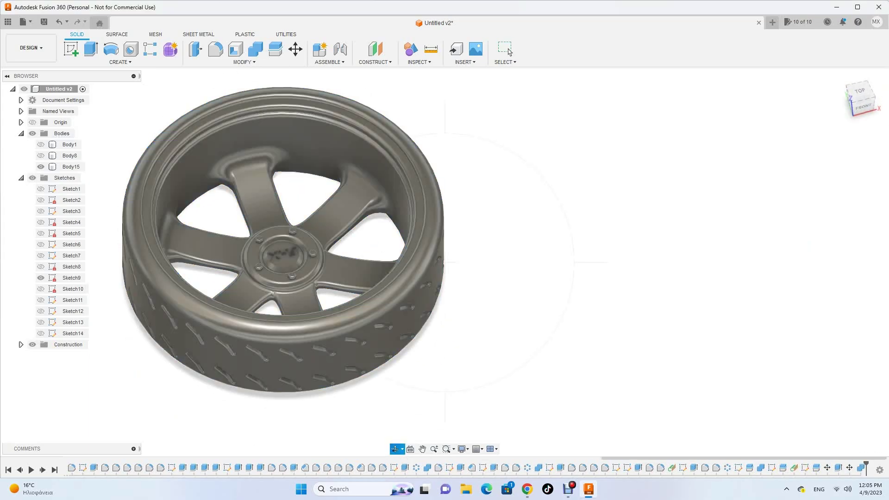
Join-extrude the back-face profile into the wheel body
key(e)
key(Return)
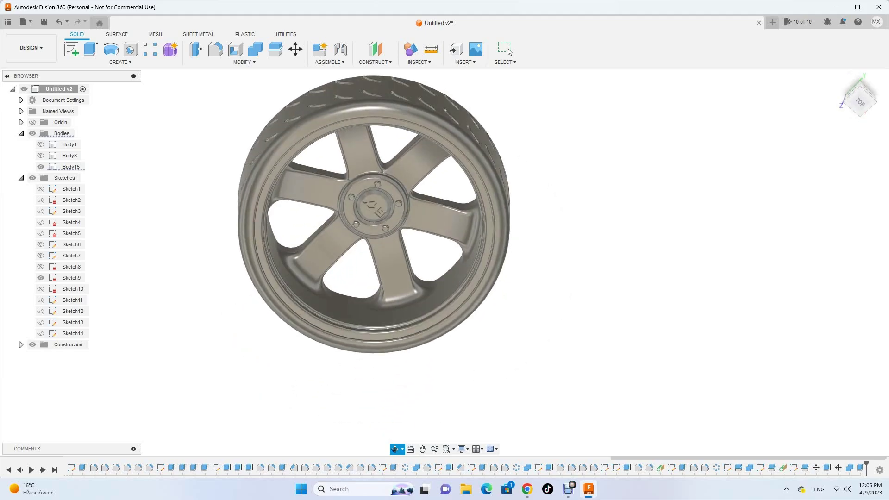
click(568, 489)
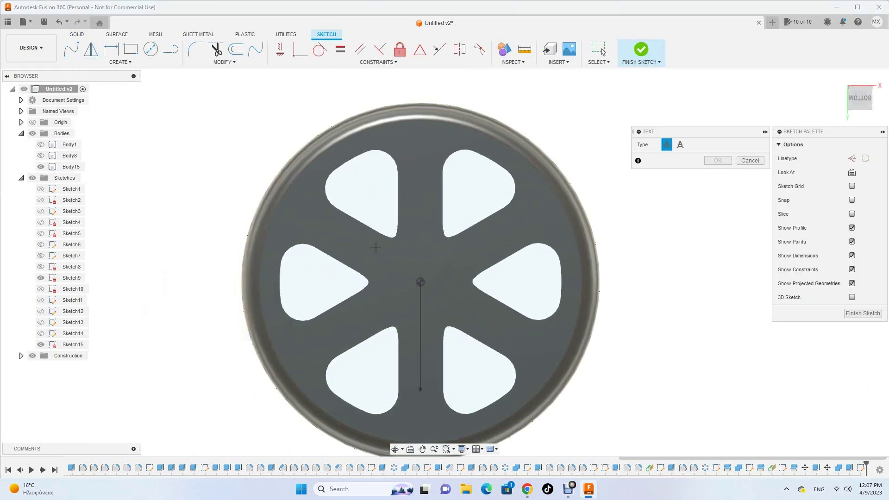
Cut-extrude 8 mm 'emx' text into the wheel's underside
text(emx)
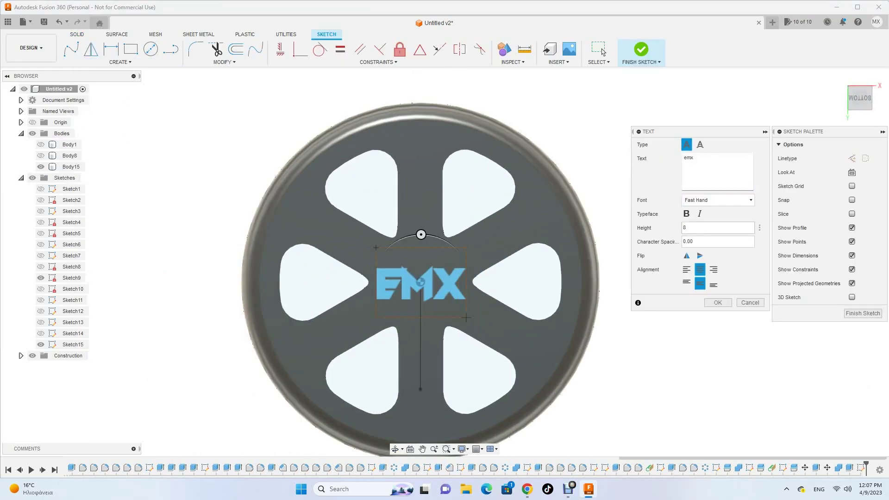
click(718, 302)
click(641, 49)
key(e)
click(485, 289)
key(Return)
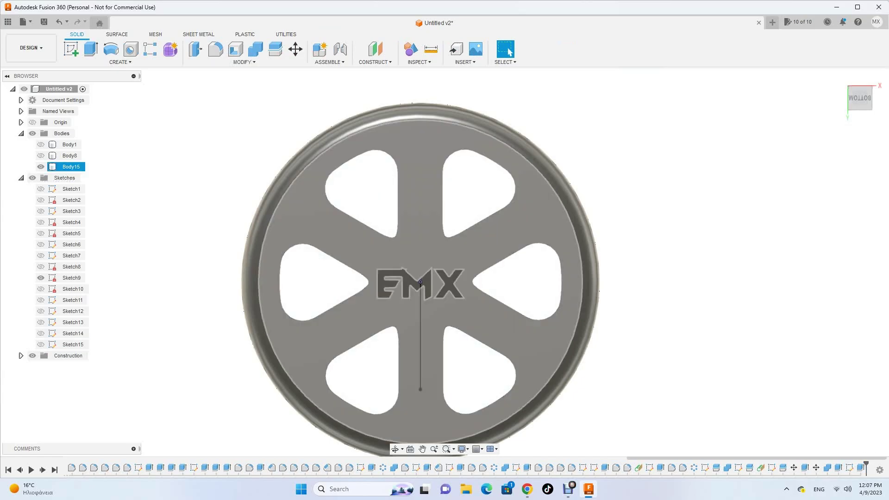
Round the hub's inner edge with a 0.5 mm fillet
shift+middle_drag(419, 232, 414, 211)
scroll(414, 211, up, 5)
key(f)
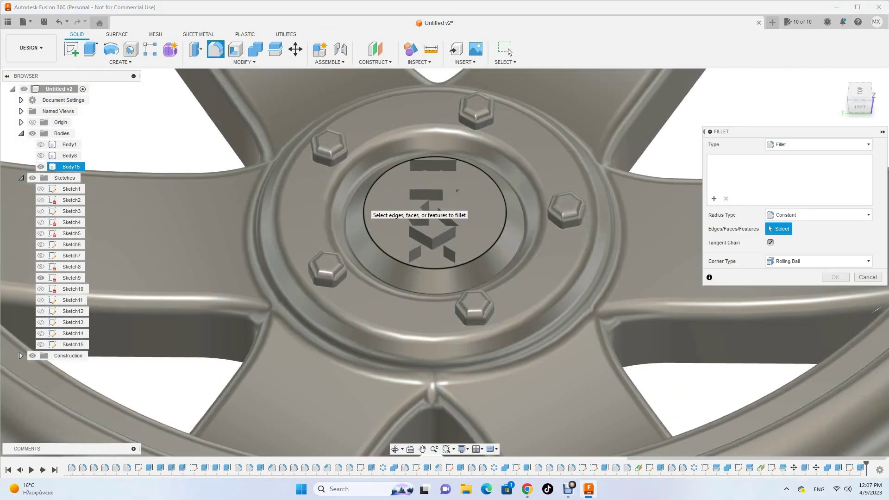
click(365, 210)
key(Escape)
key(f)
click(365, 210)
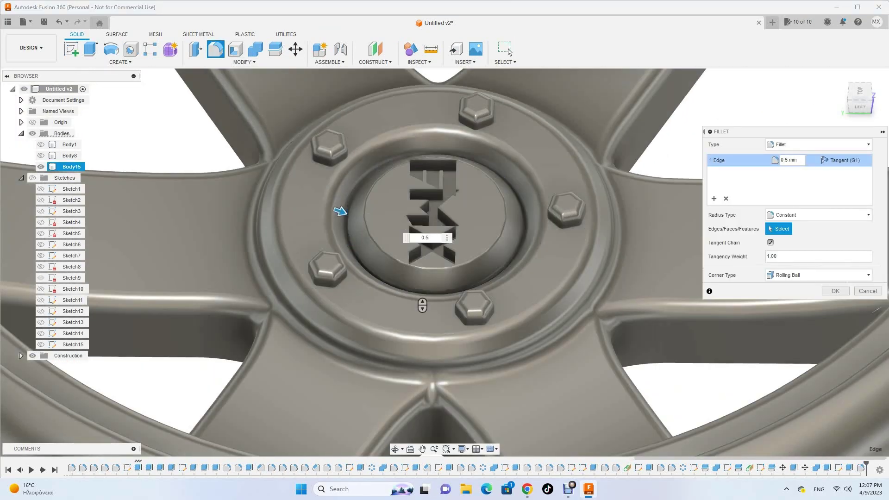
Attempt a fillet on the hex bolt edges, then cancel it
key(Escape)
key(f)
click(329, 280)
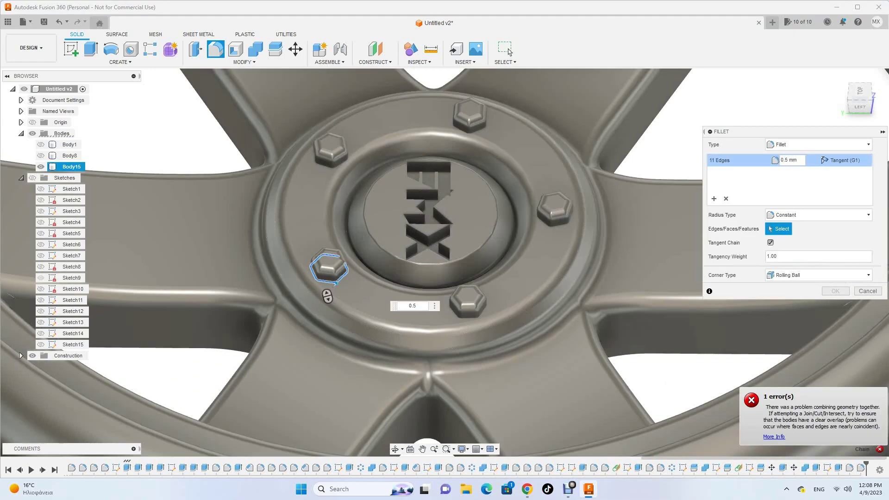
key(Escape)
From the underside, begin filleting the spoke opening edges
scroll(328, 296, down, 5)
shift+middle_drag(327, 297, 352, 232)
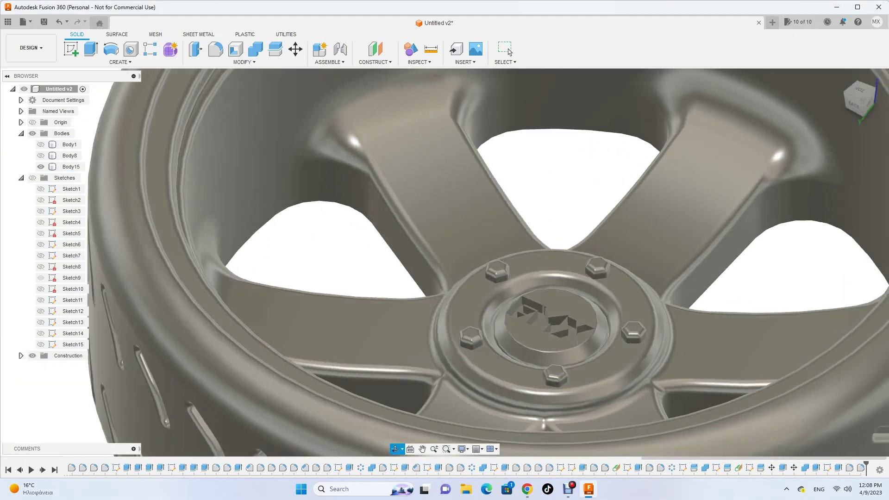
shift+middle_drag(463, 232, 371, 194)
key(f)
click(367, 192)
text(1)
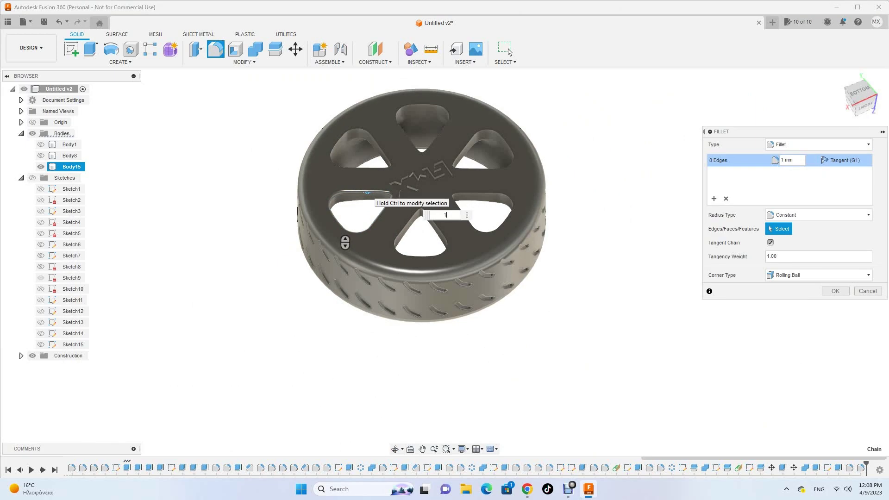
key(BackSpace)
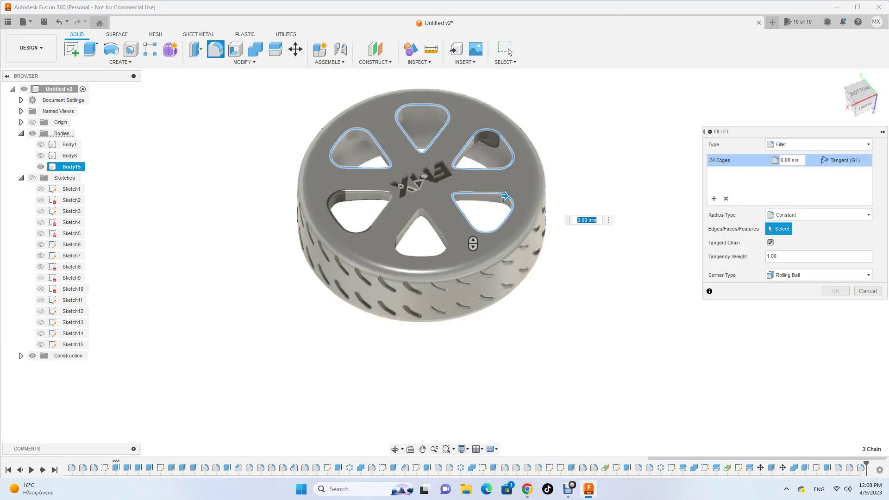